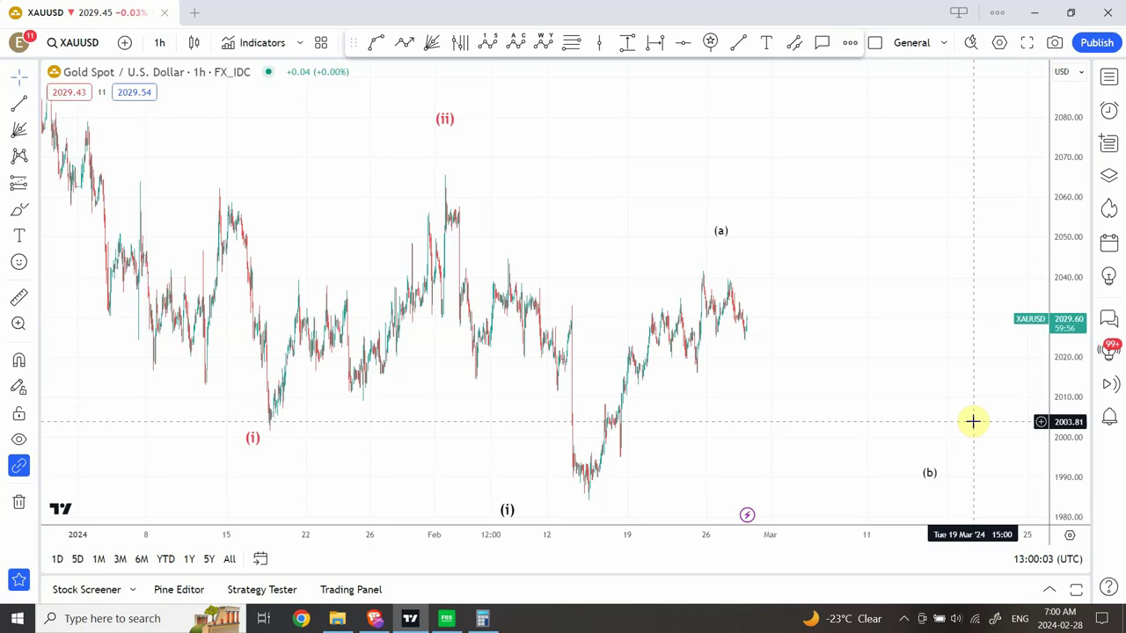
# Step: Zoom the 1h gold chart in two levels and center the February rally's swings
pyautogui.moveTo(621, 330); pyautogui.dragTo(407, 299)
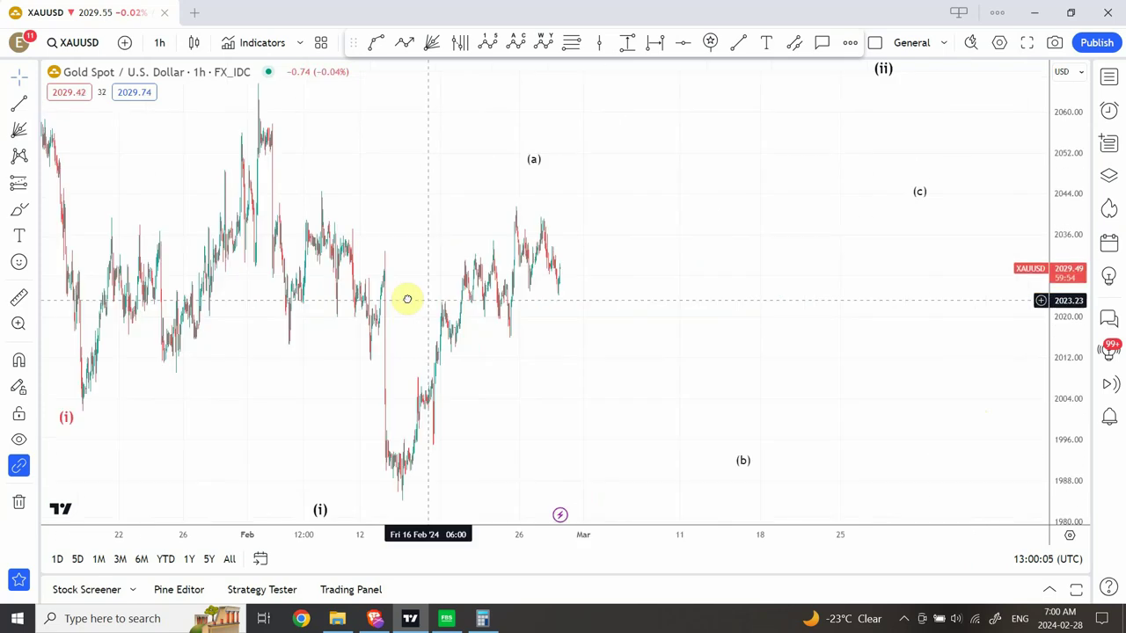
pyautogui.moveTo(447, 484)
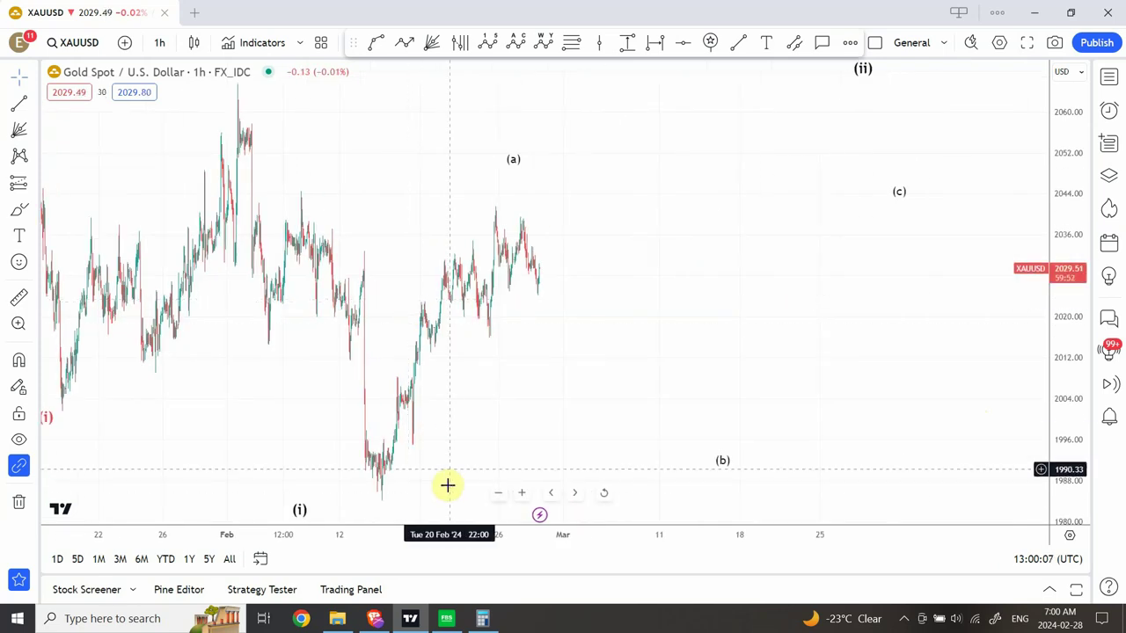
pyautogui.click(523, 498)
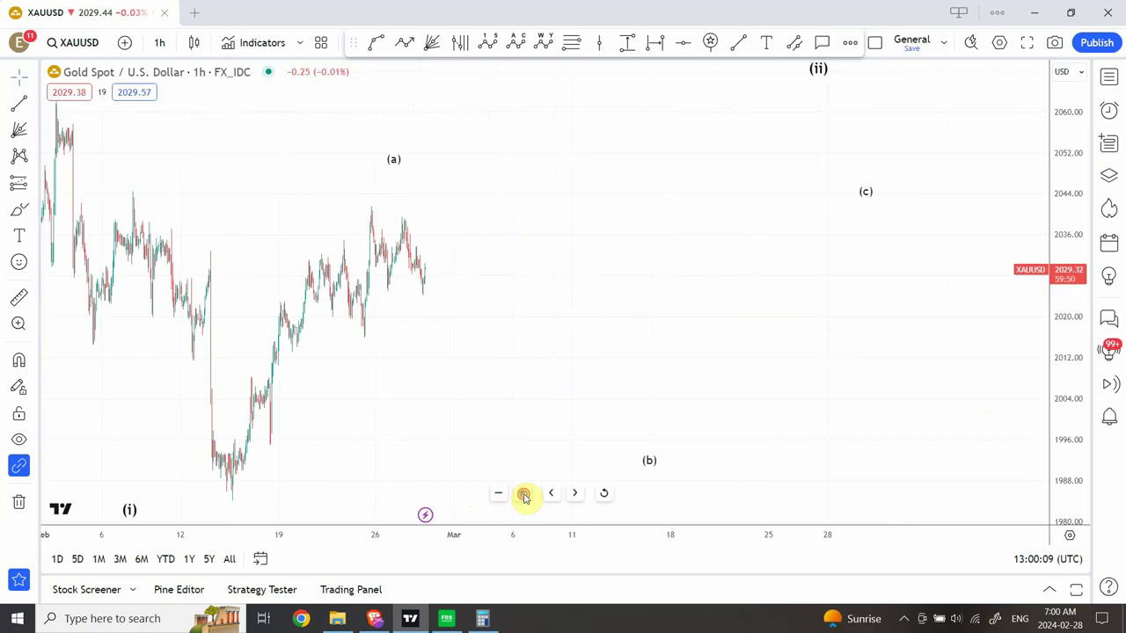
pyautogui.click(524, 497)
pyautogui.moveTo(347, 372); pyautogui.dragTo(735, 406)
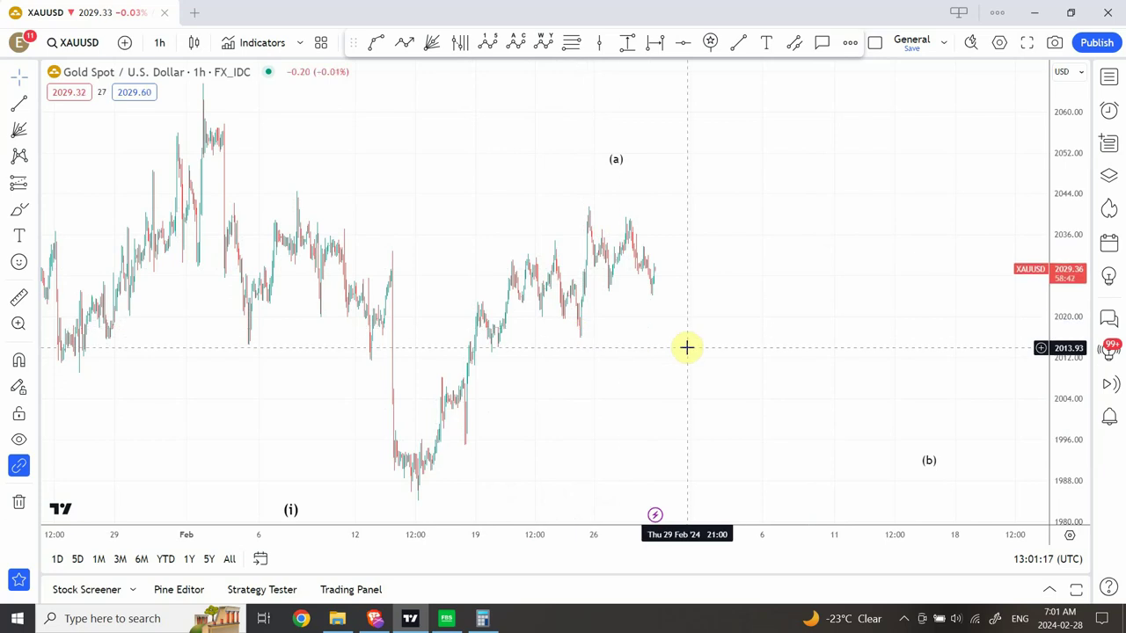
# Step: Draw an Elliott impulse from the mid-February low through waves (1)–(5) to the late-February high
pyautogui.click(487, 43)
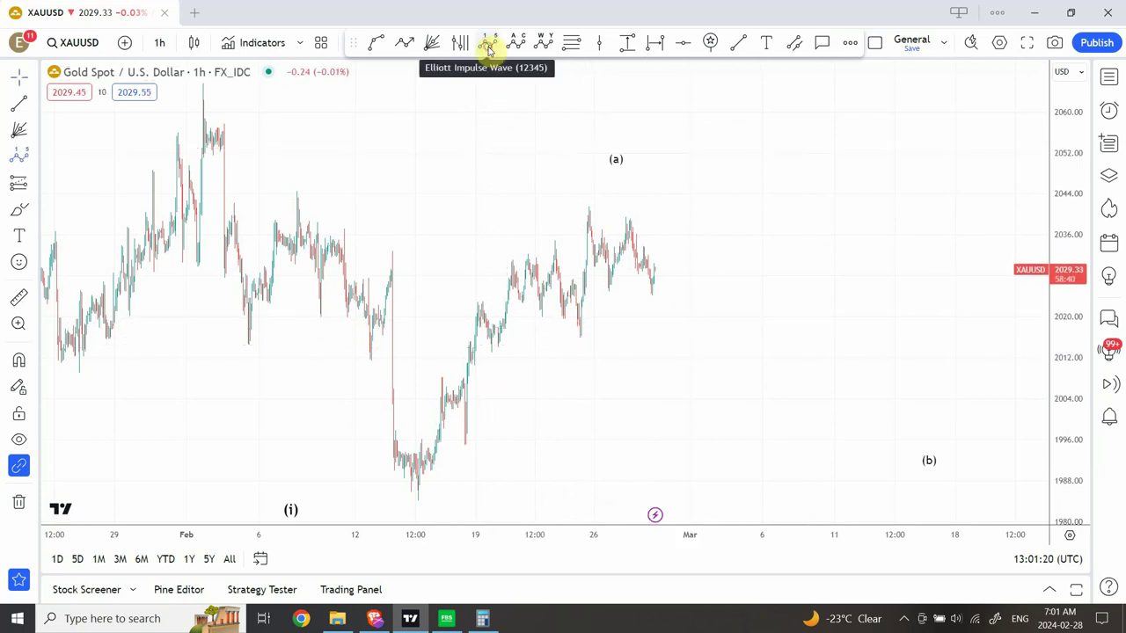
pyautogui.click(413, 503)
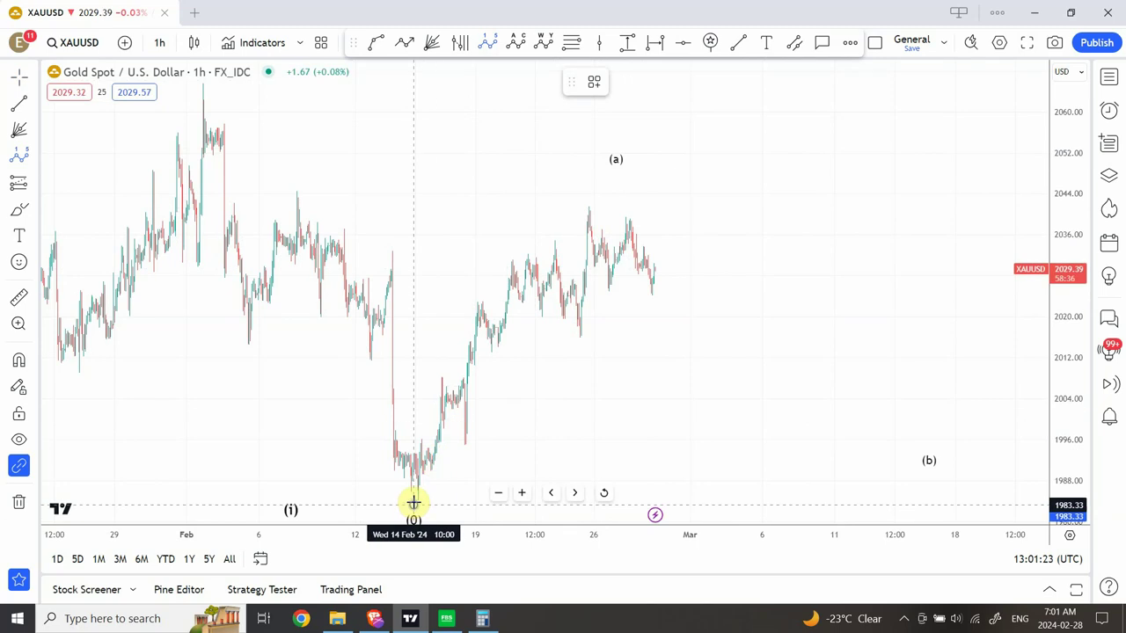
pyautogui.click(432, 373)
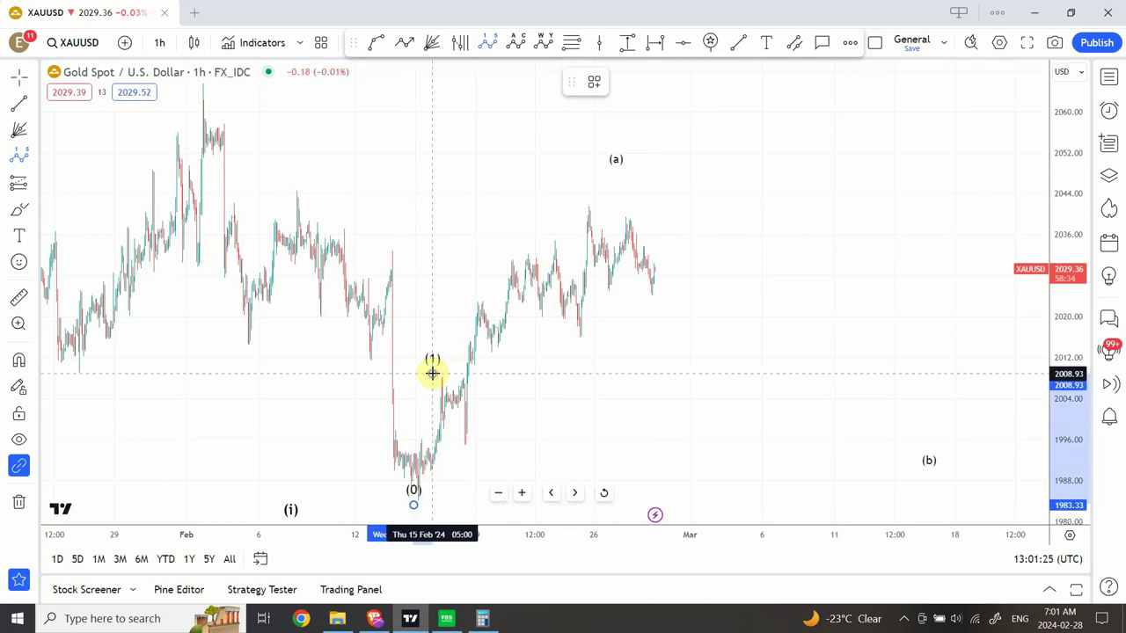
pyautogui.click(457, 446)
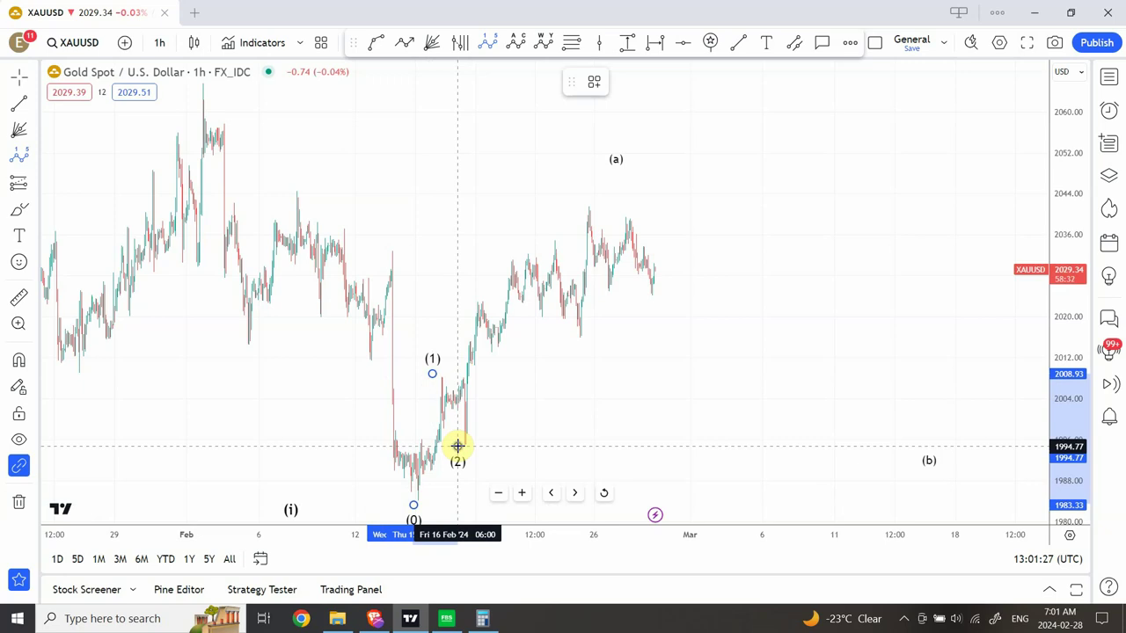
pyautogui.click(549, 236)
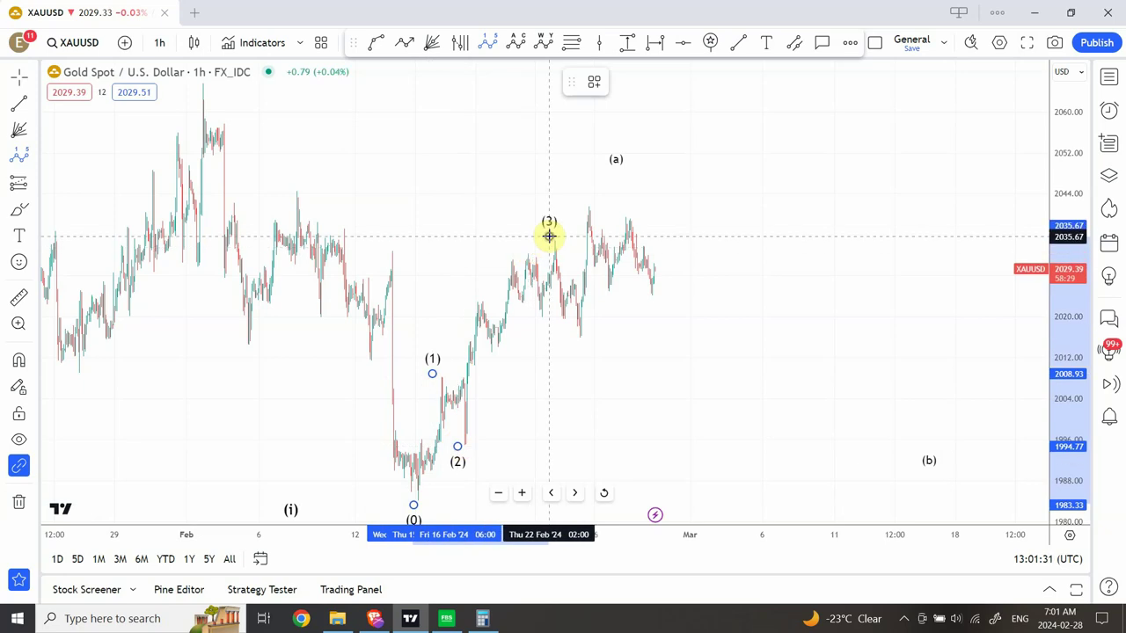
pyautogui.click(569, 337)
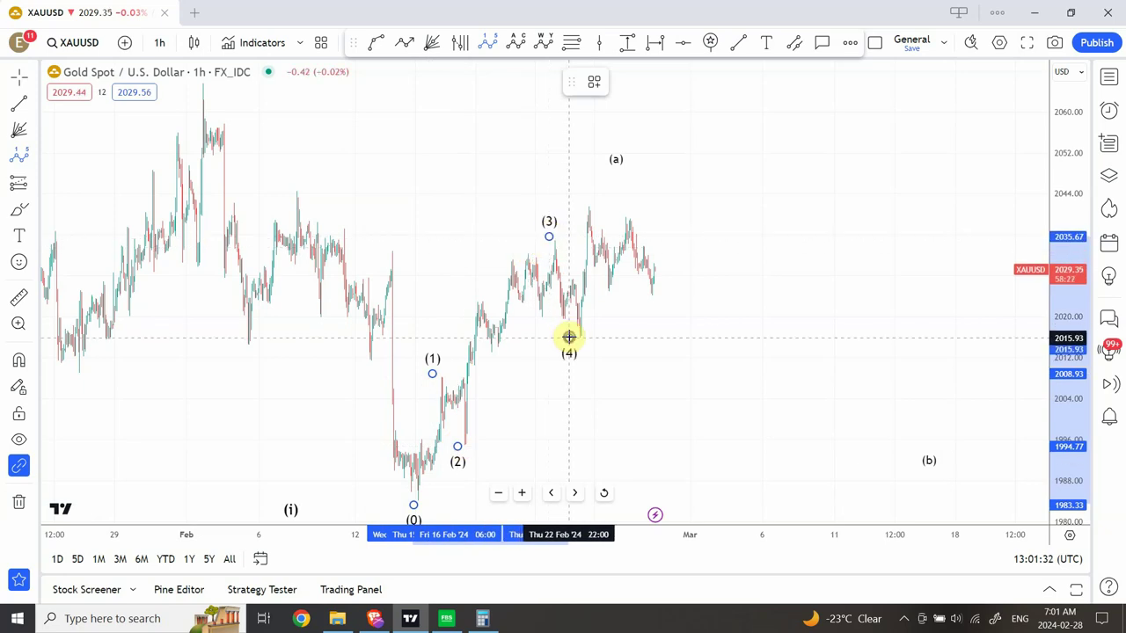
pyautogui.click(585, 195)
pyautogui.click(525, 176)
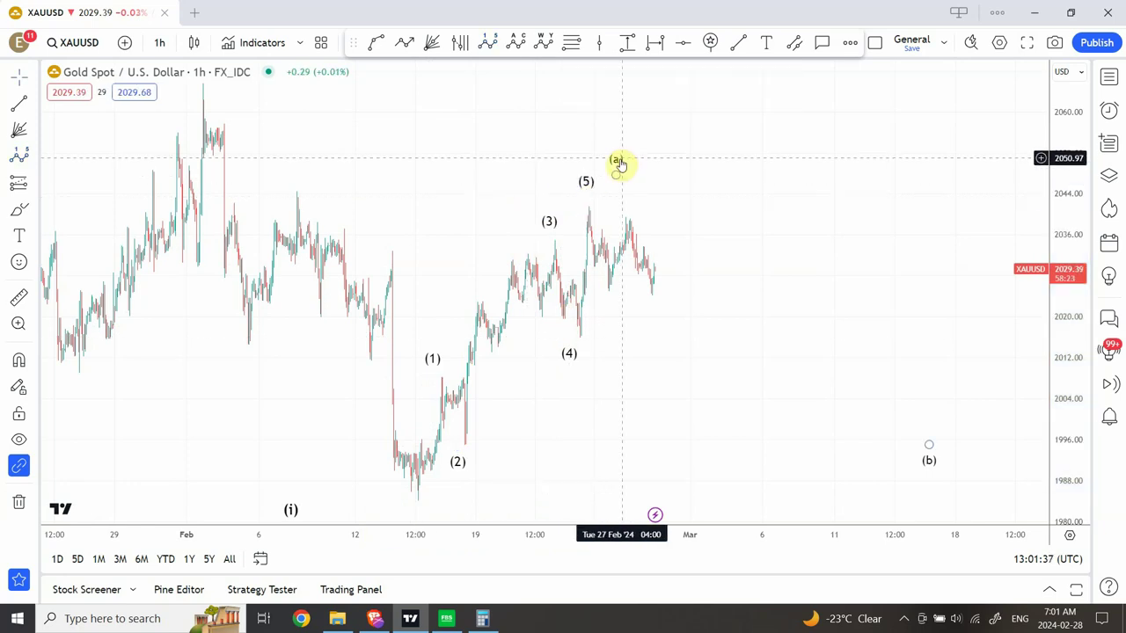
# Step: Raise the (a) label higher above the (5) peak
pyautogui.moveTo(616, 172); pyautogui.dragTo(683, 126)
pyautogui.click(665, 148)
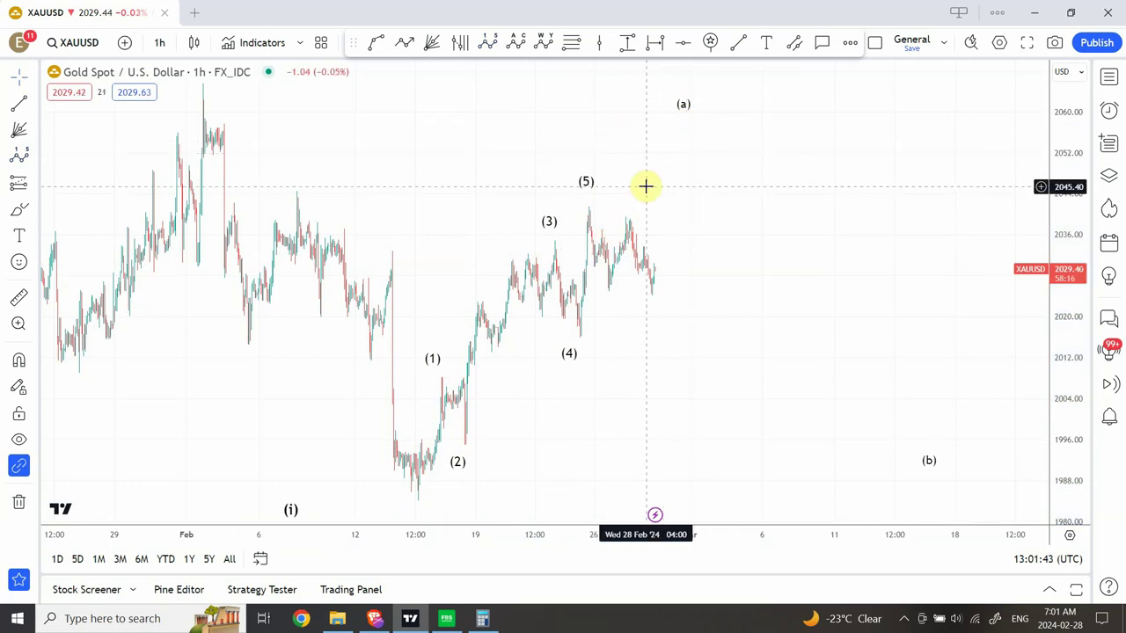
pyautogui.click(159, 42)
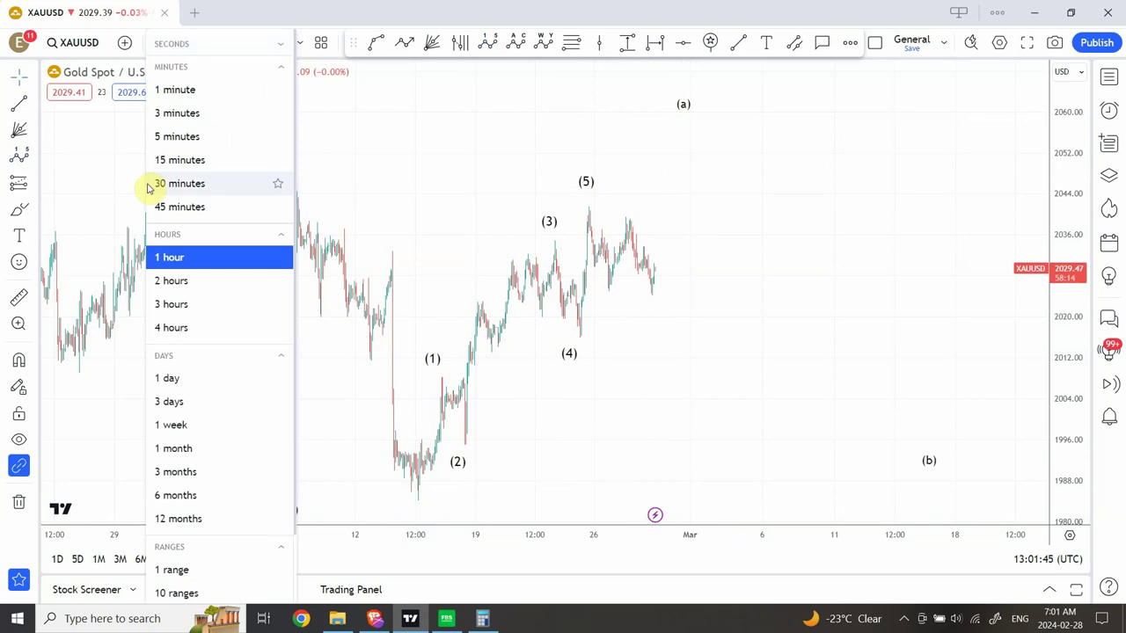
# Step: Switch the gold chart to 4-hour candles and select the Elliott wave drawing
pyautogui.click(173, 329)
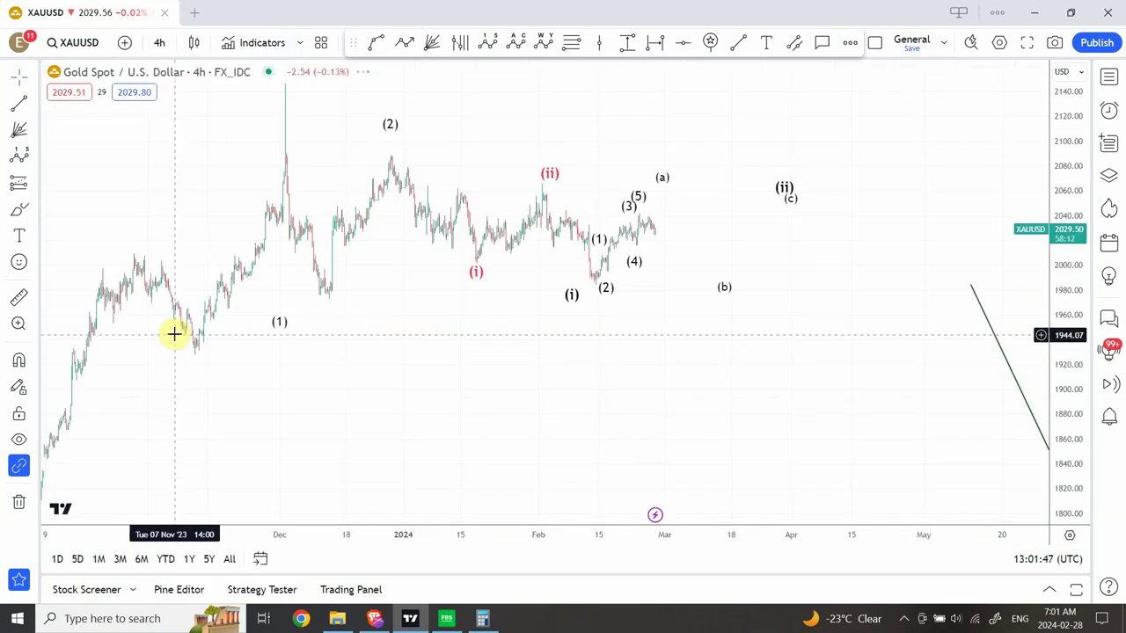
pyautogui.click(600, 286)
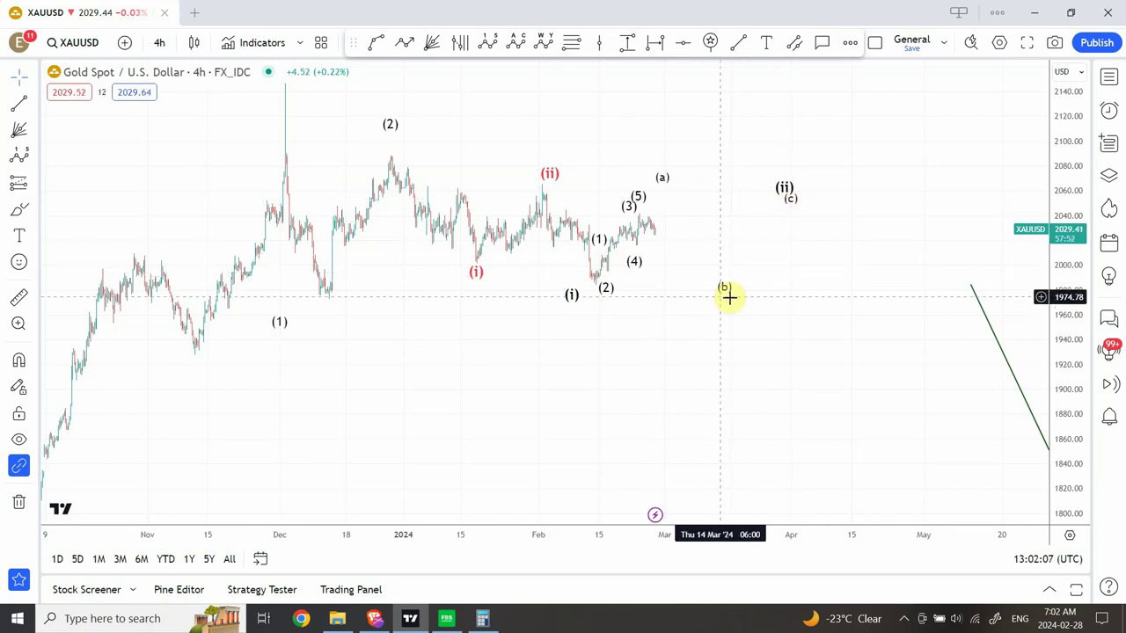
# Step: View the gold chart on 15-minute candles, then return it to the 1-hour timeframe
pyautogui.click(157, 44)
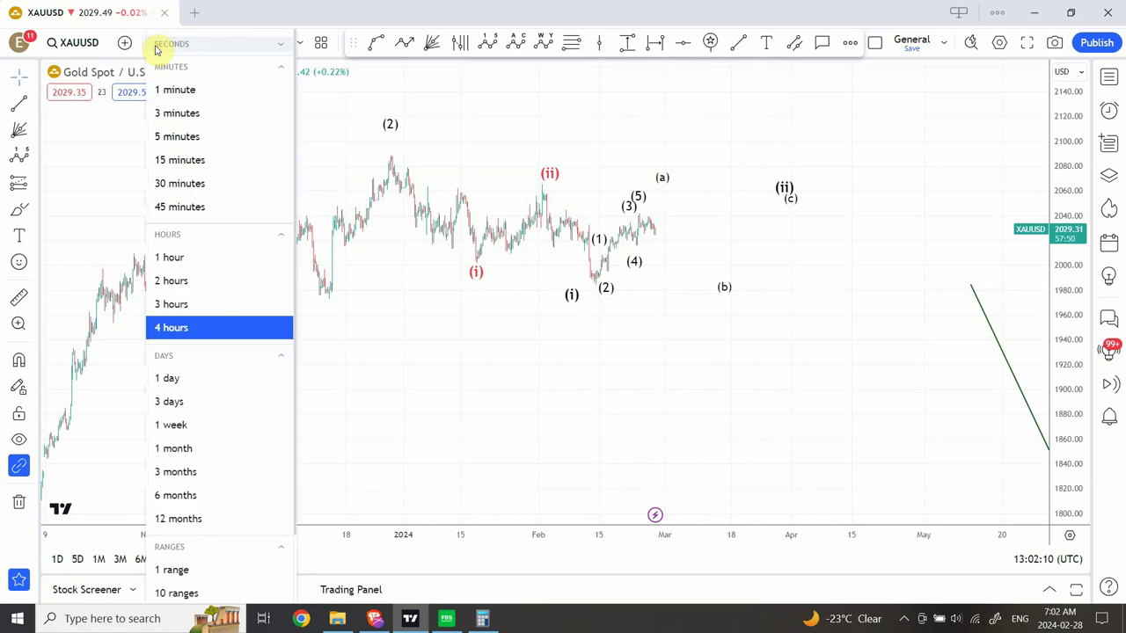
pyautogui.click(193, 165)
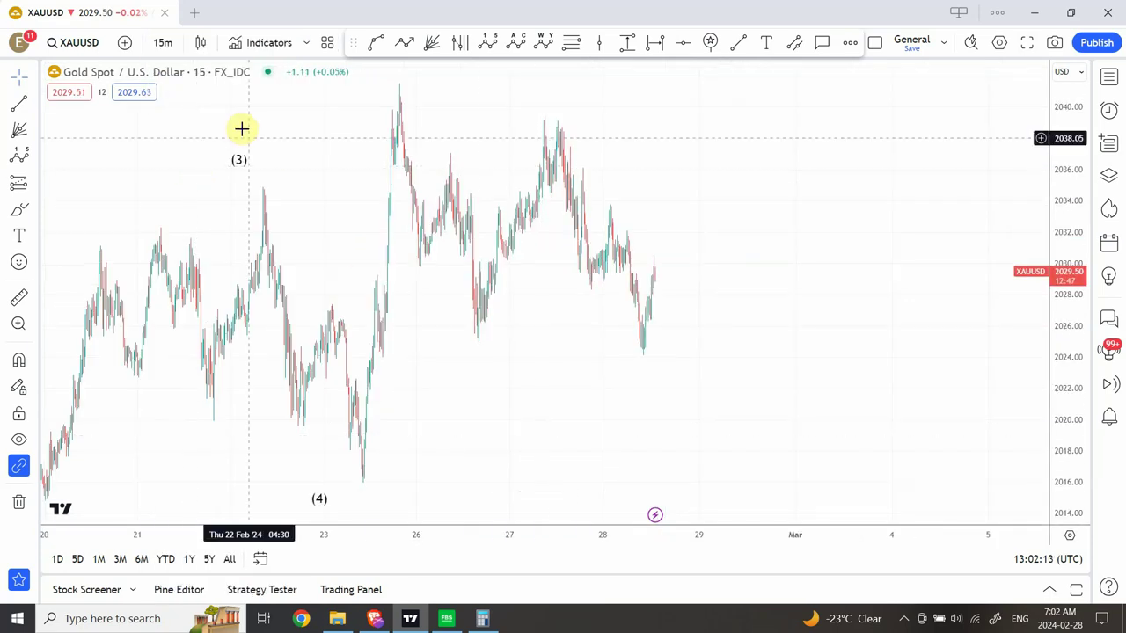
pyautogui.click(163, 44)
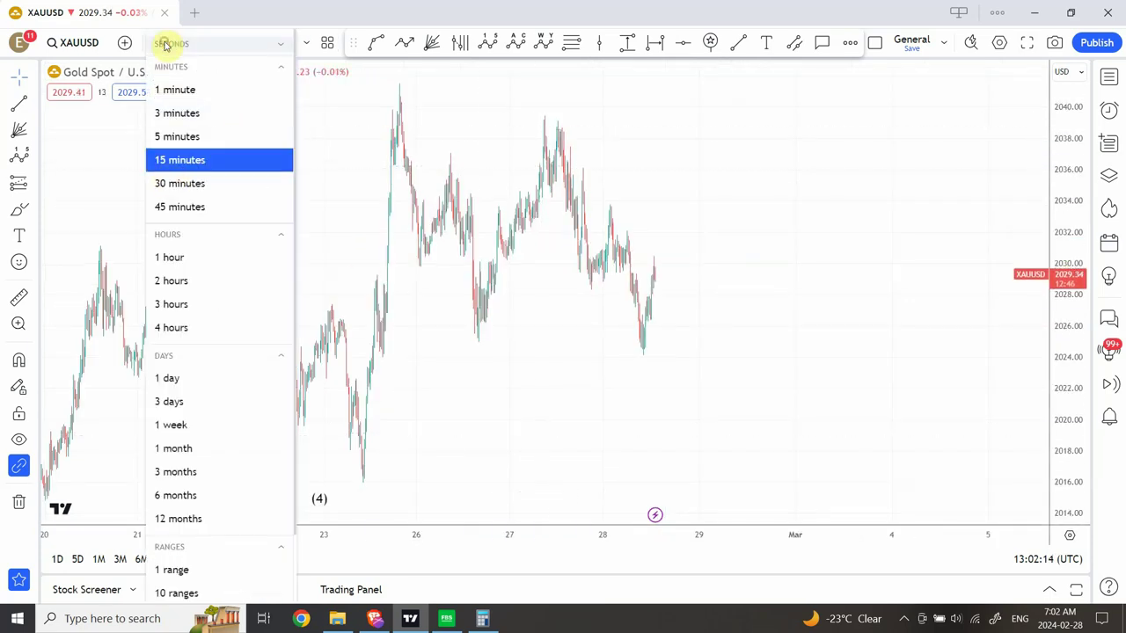
pyautogui.click(167, 257)
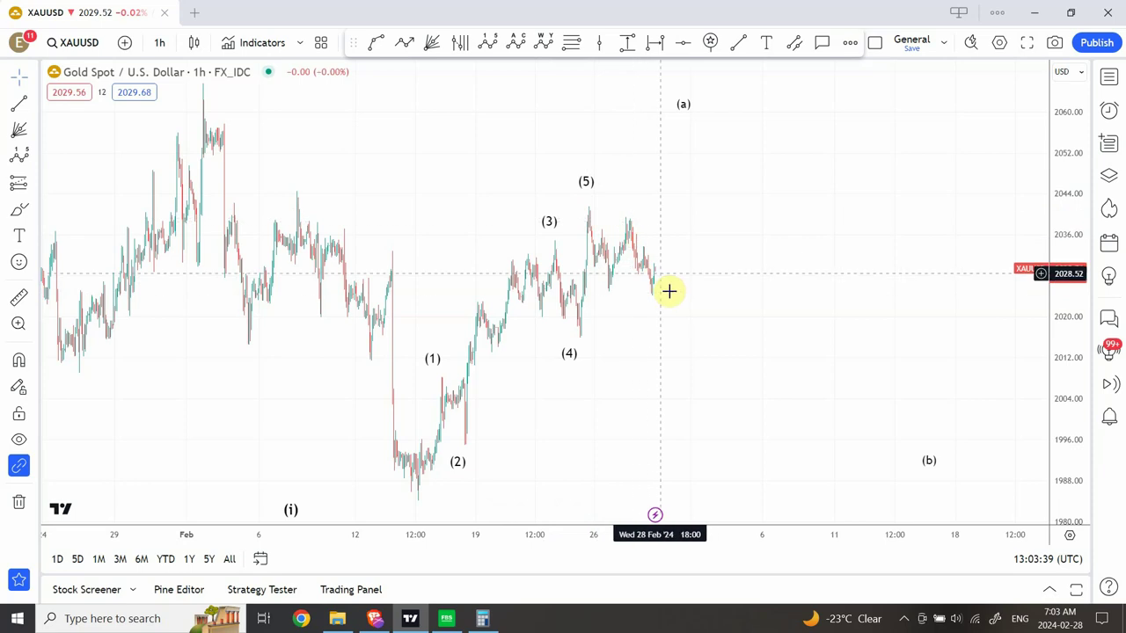
# Step: Switch to 15-minute candles, zoom in three levels, and scroll back to the earlier (3) and (4) bars
pyautogui.click(162, 44)
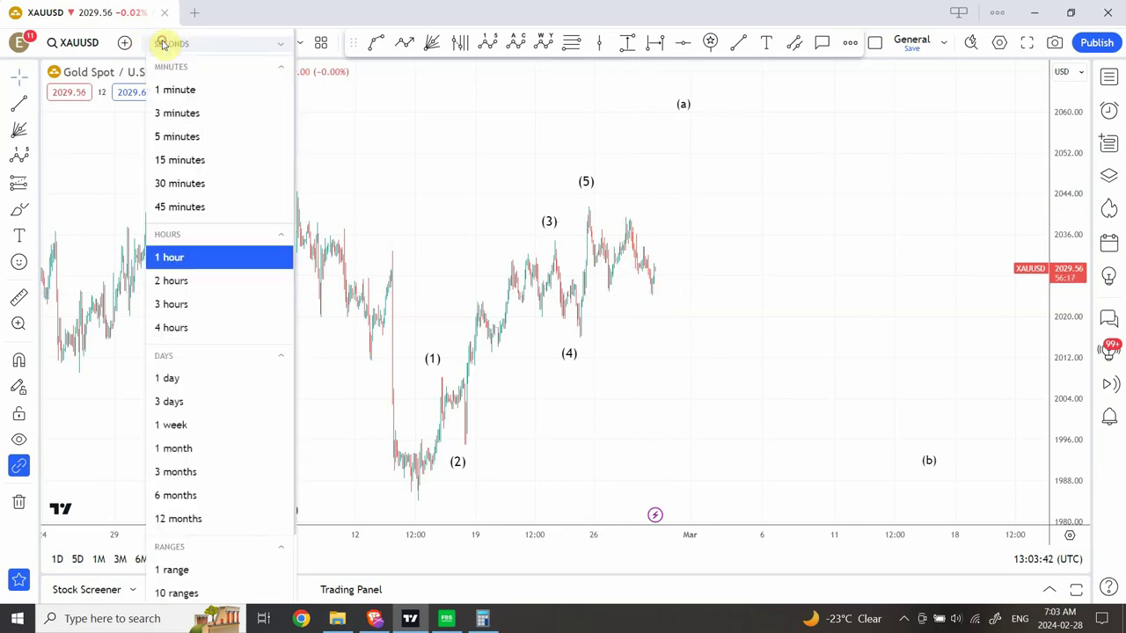
pyautogui.click(185, 159)
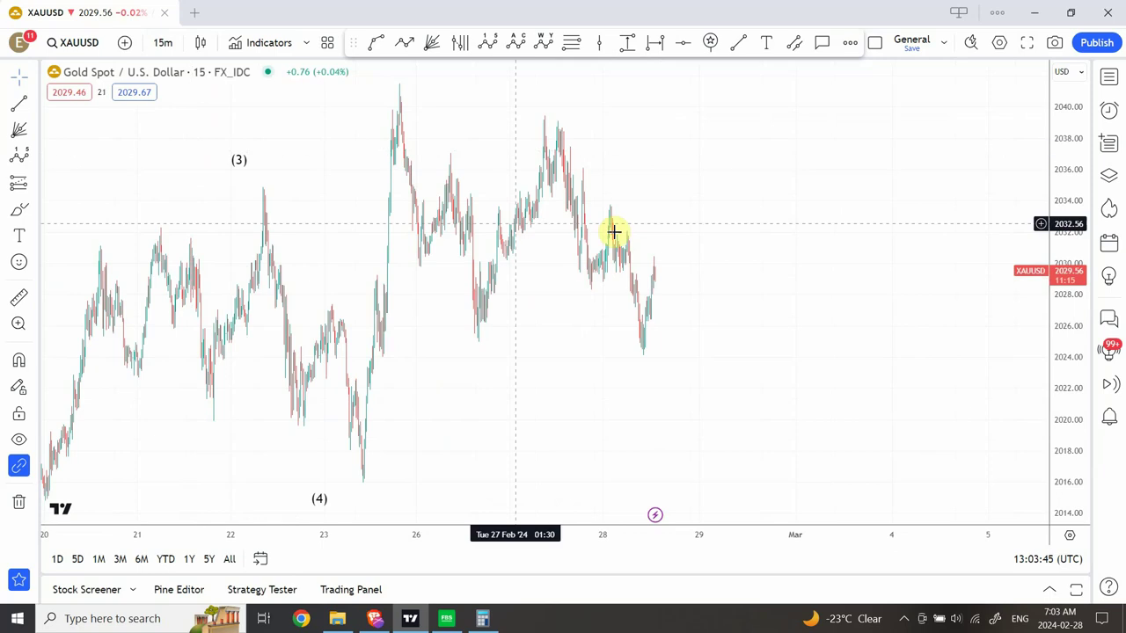
pyautogui.moveTo(505, 463)
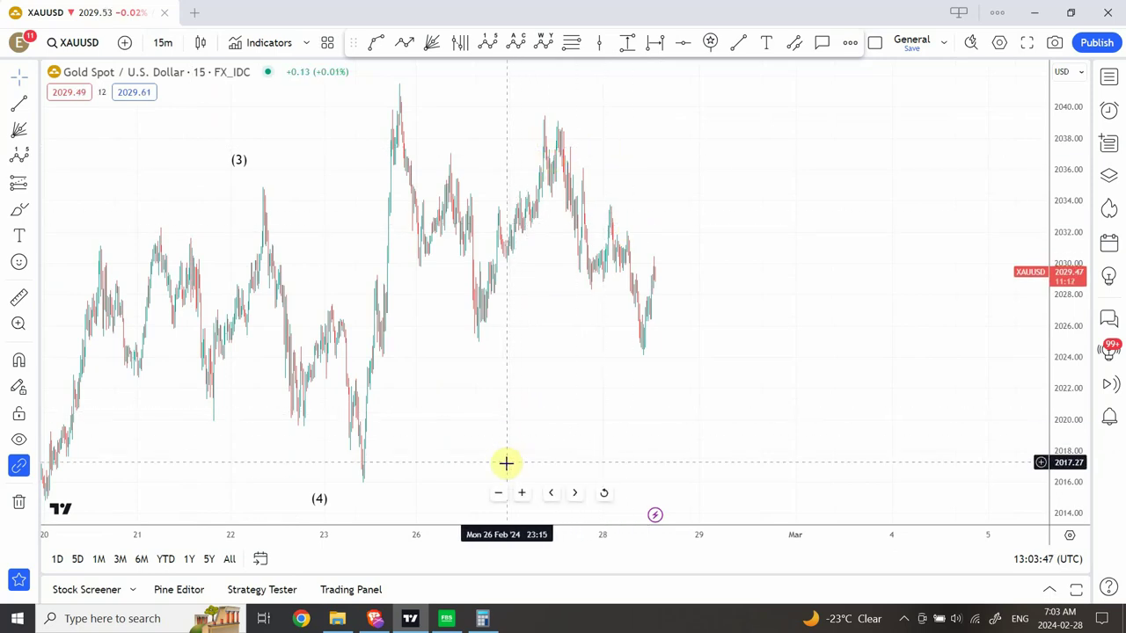
pyautogui.click(521, 494)
pyautogui.click(521, 494)
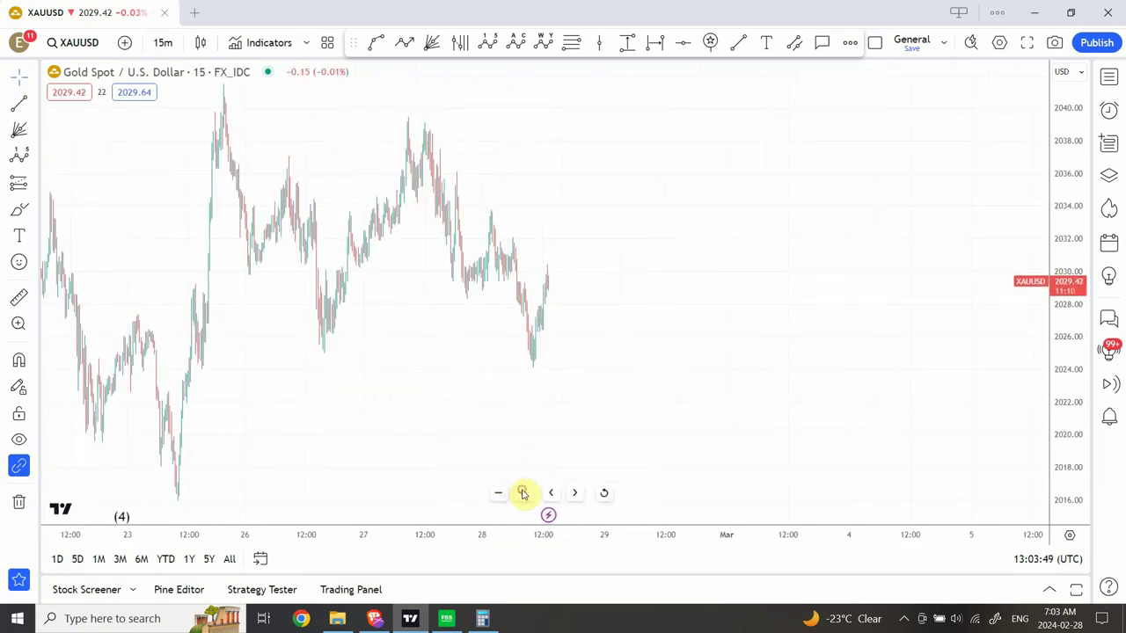
pyautogui.click(523, 494)
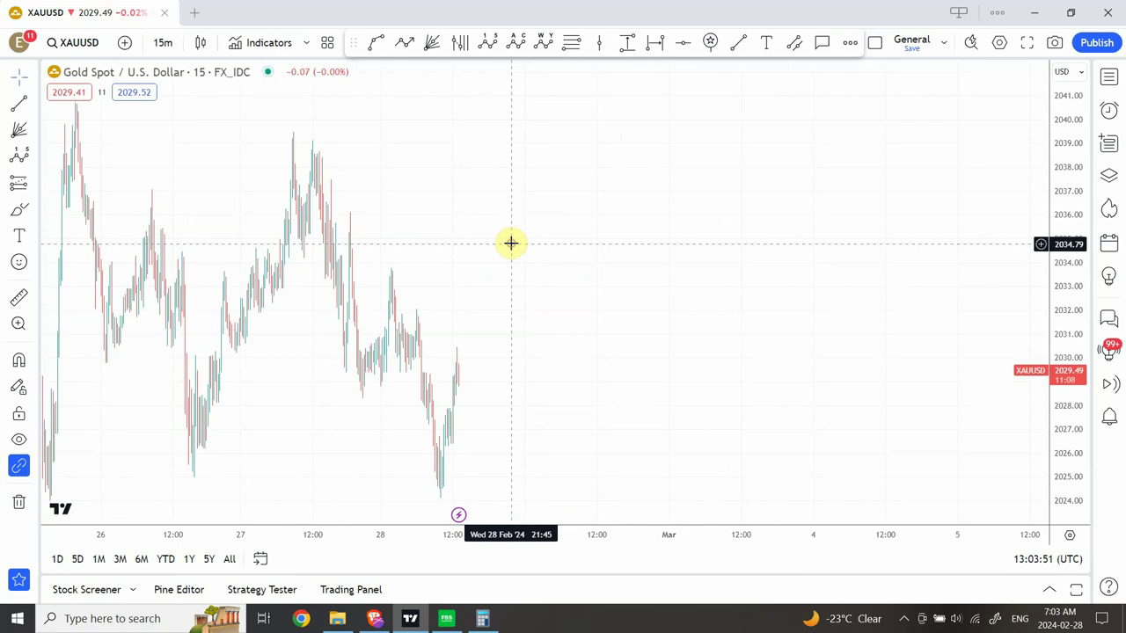
pyautogui.moveTo(511, 242); pyautogui.dragTo(747, 296)
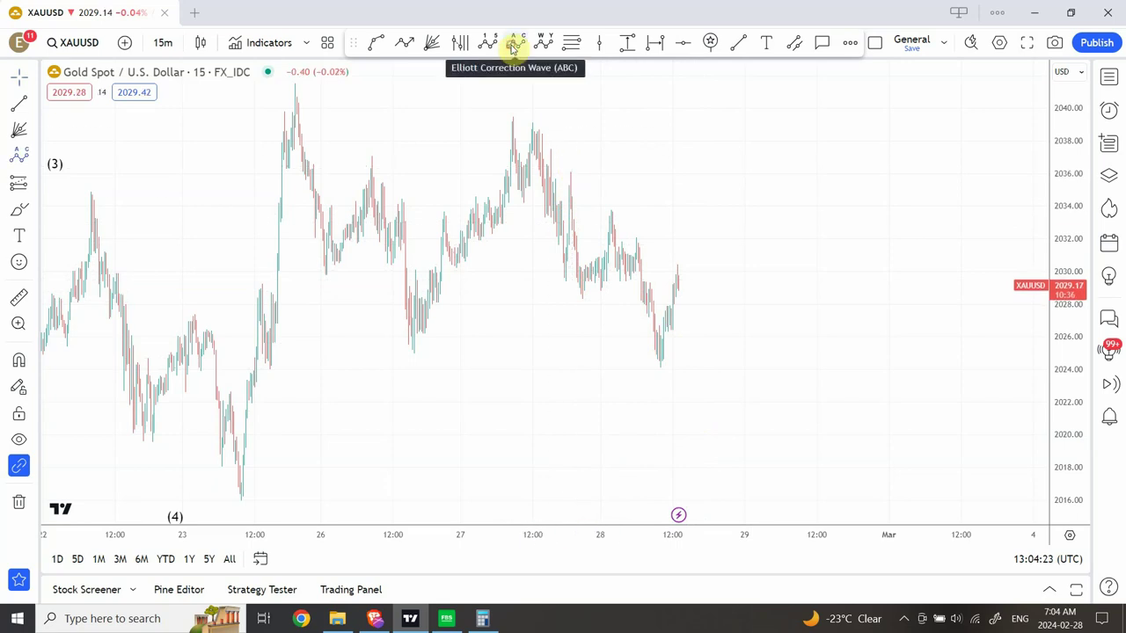
# Step: Draw the (a)(b)(c) correction from the Feb 23 high to (c) near 2019, then anchor a new count at (b)
pyautogui.click(278, 81)
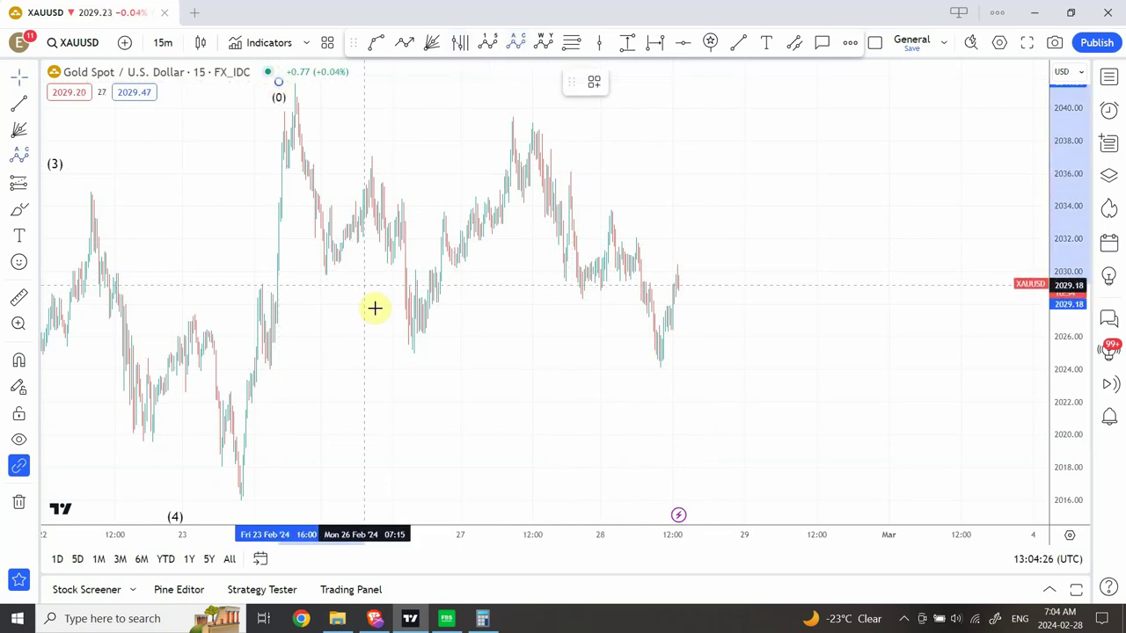
pyautogui.click(408, 356)
pyautogui.click(509, 112)
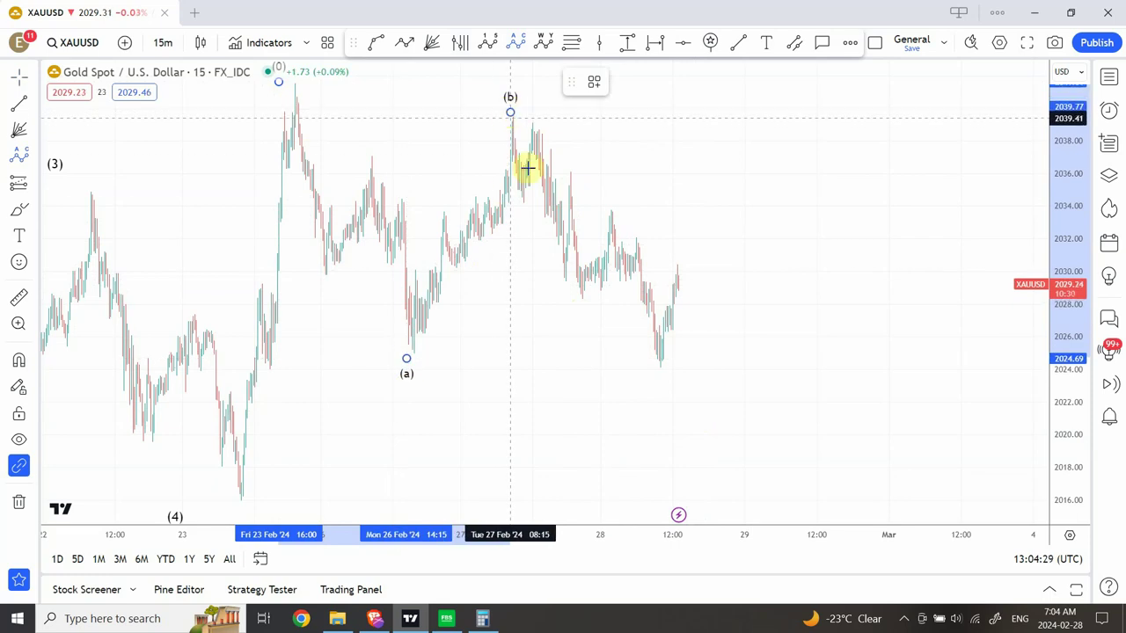
pyautogui.click(709, 449)
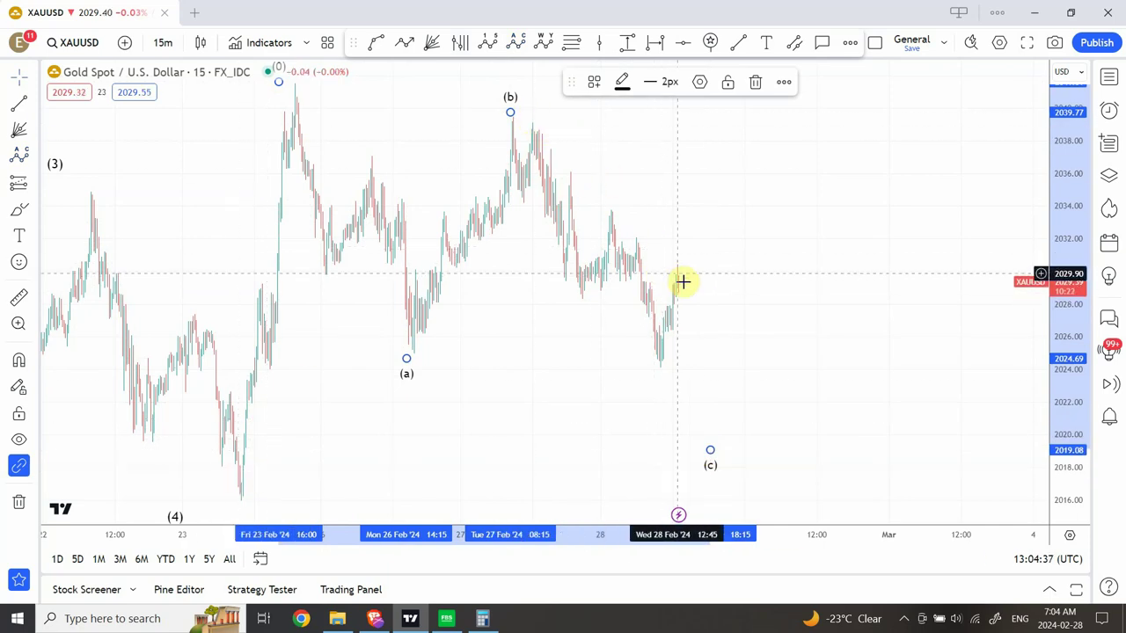
pyautogui.click(490, 44)
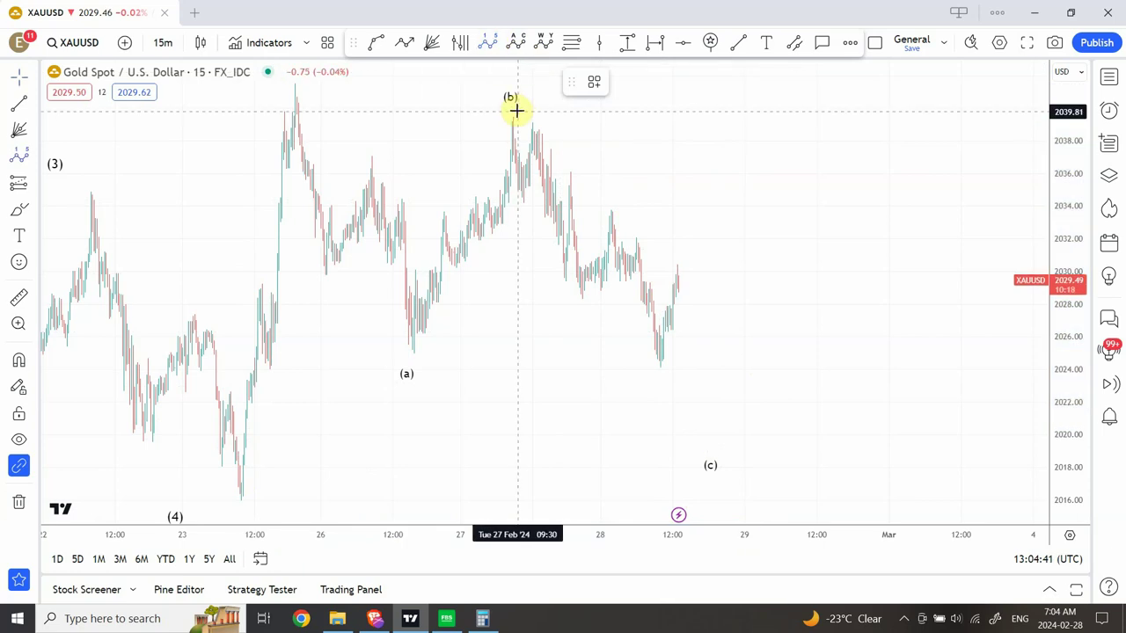
pyautogui.click(515, 111)
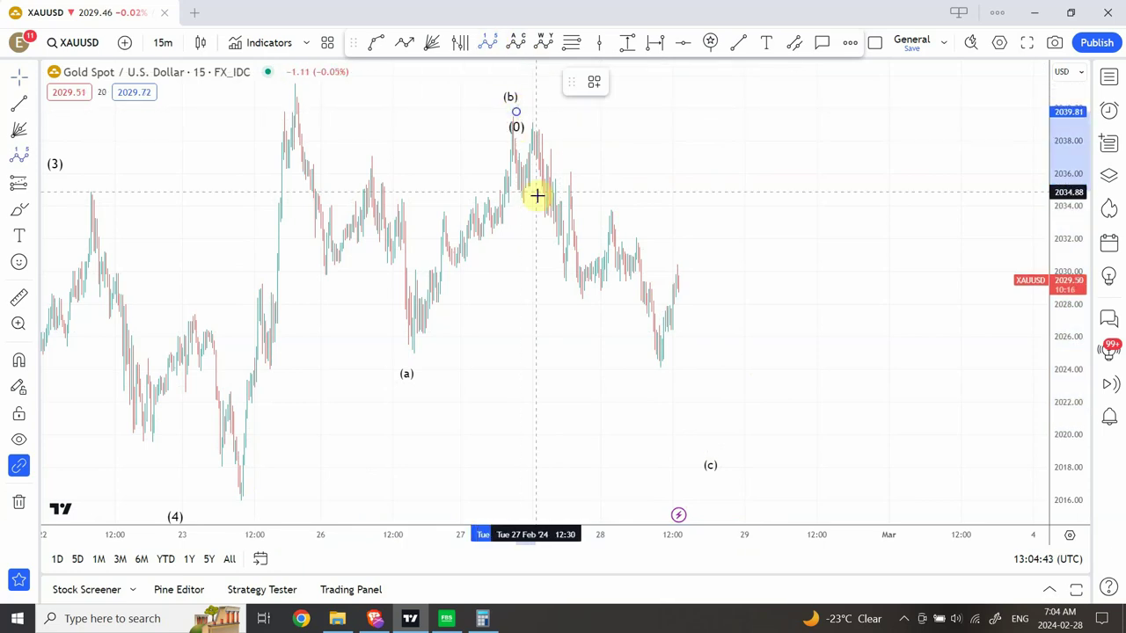
# Step: Place subwaves (1)–(5) descending from the (b) high, ending with (5) beside (c) near 2018
pyautogui.click(558, 270)
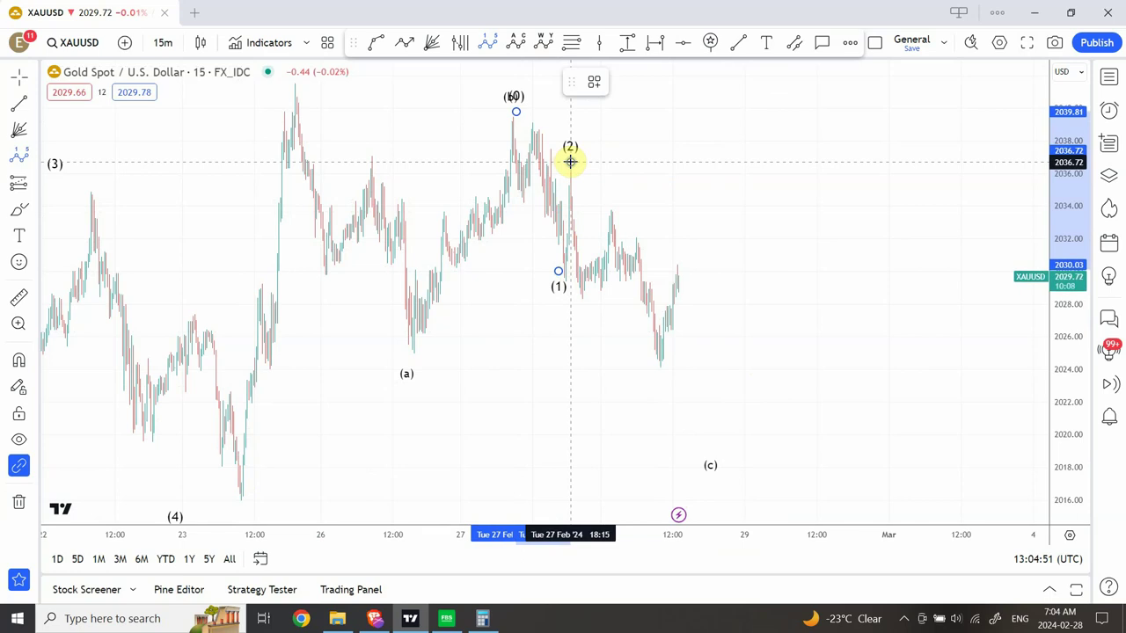
pyautogui.click(570, 162)
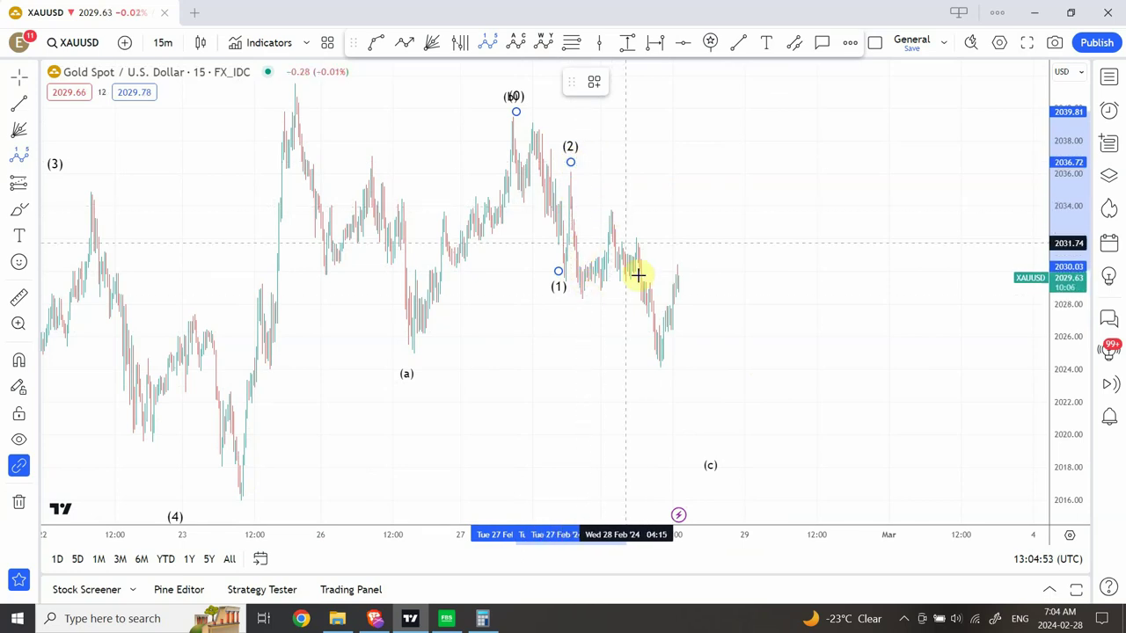
pyautogui.click(656, 361)
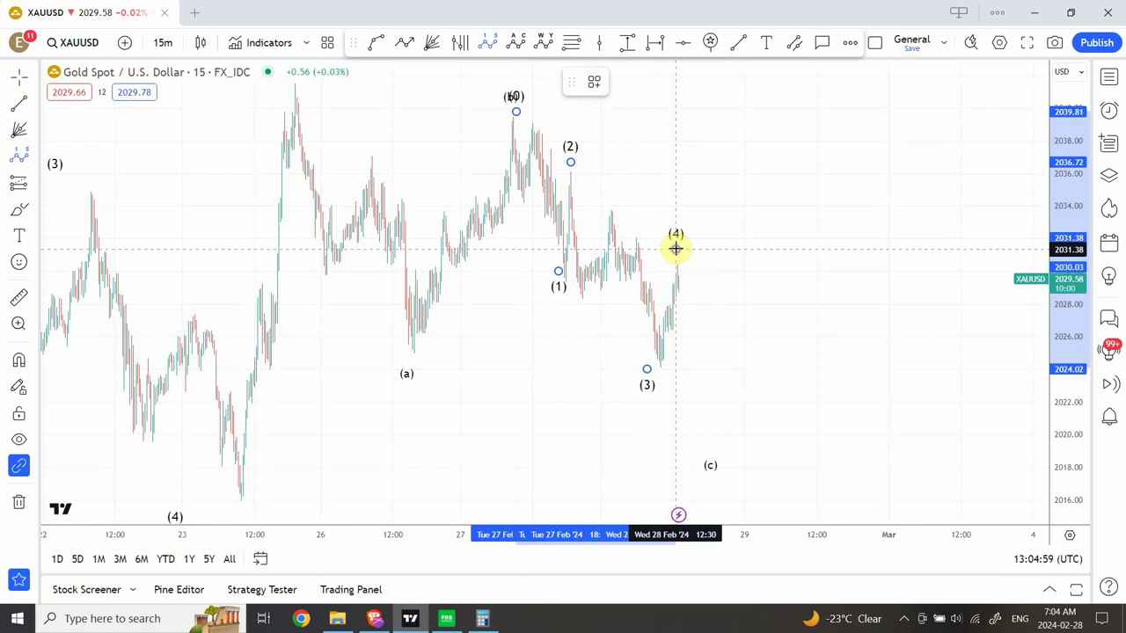
pyautogui.click(675, 249)
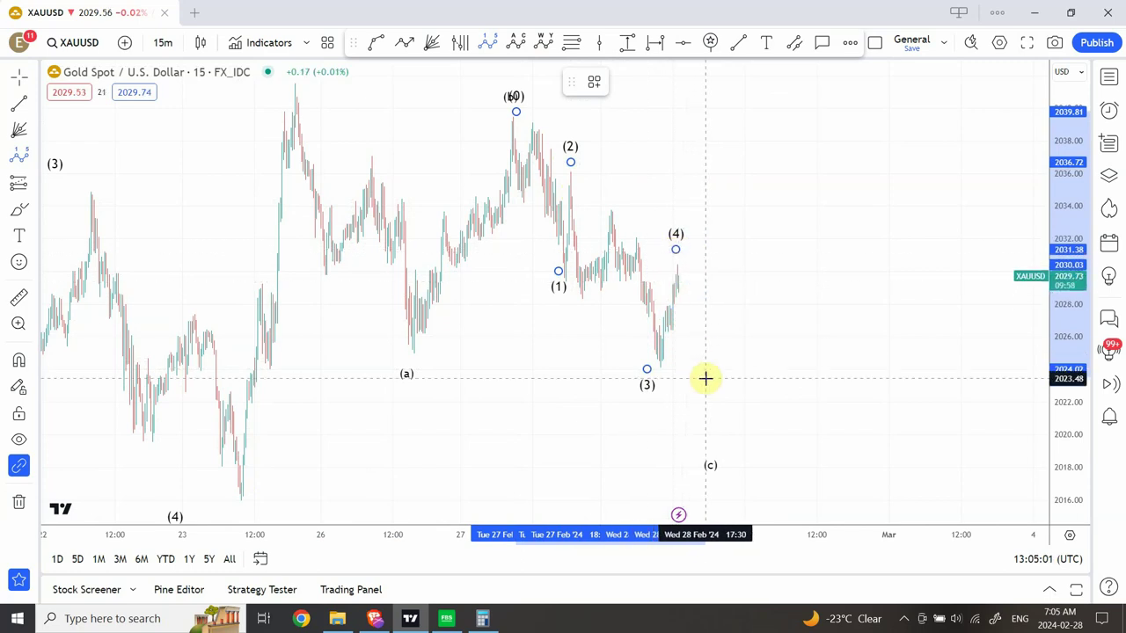
pyautogui.click(727, 467)
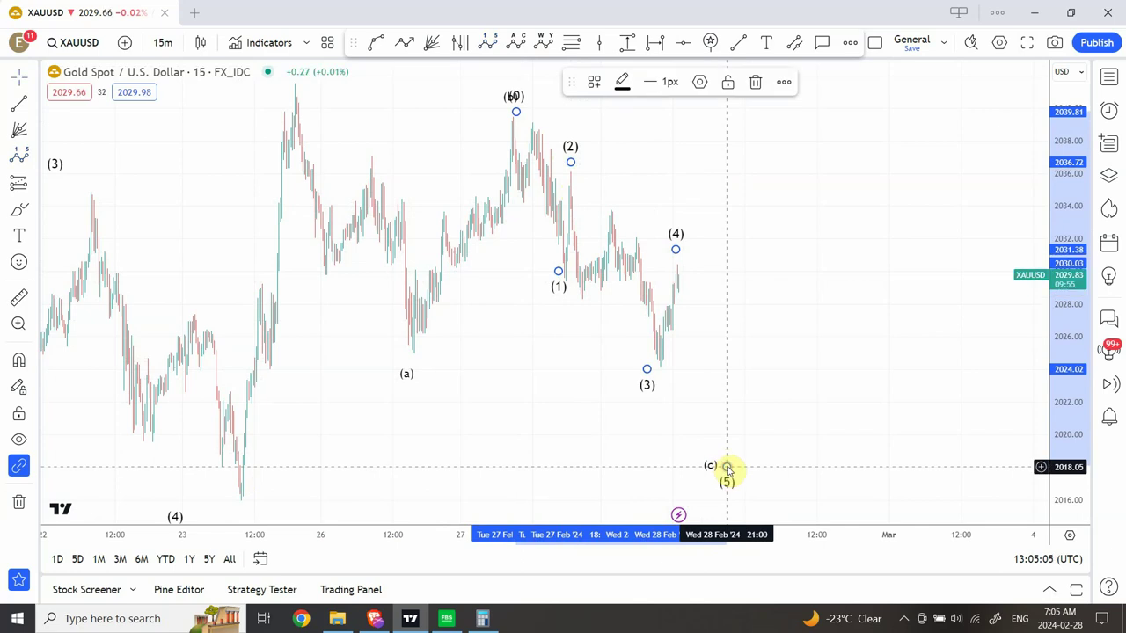
pyautogui.click(739, 440)
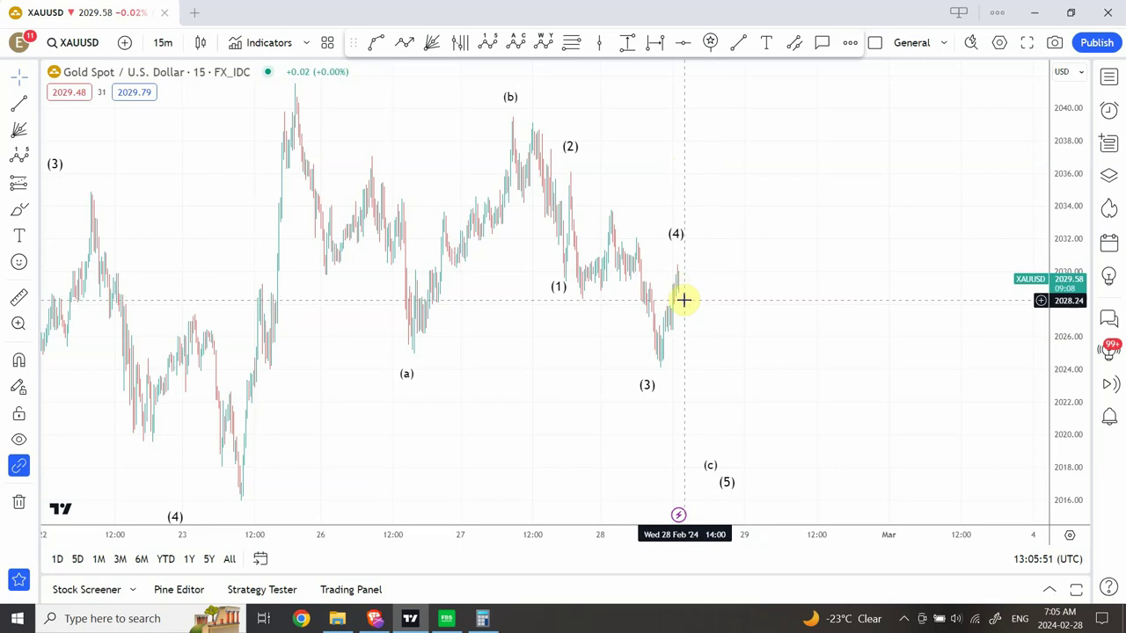
# Step: Select the (a)(b)(c) correction drawing, then switch the chart to 1-hour candles
pyautogui.click(711, 452)
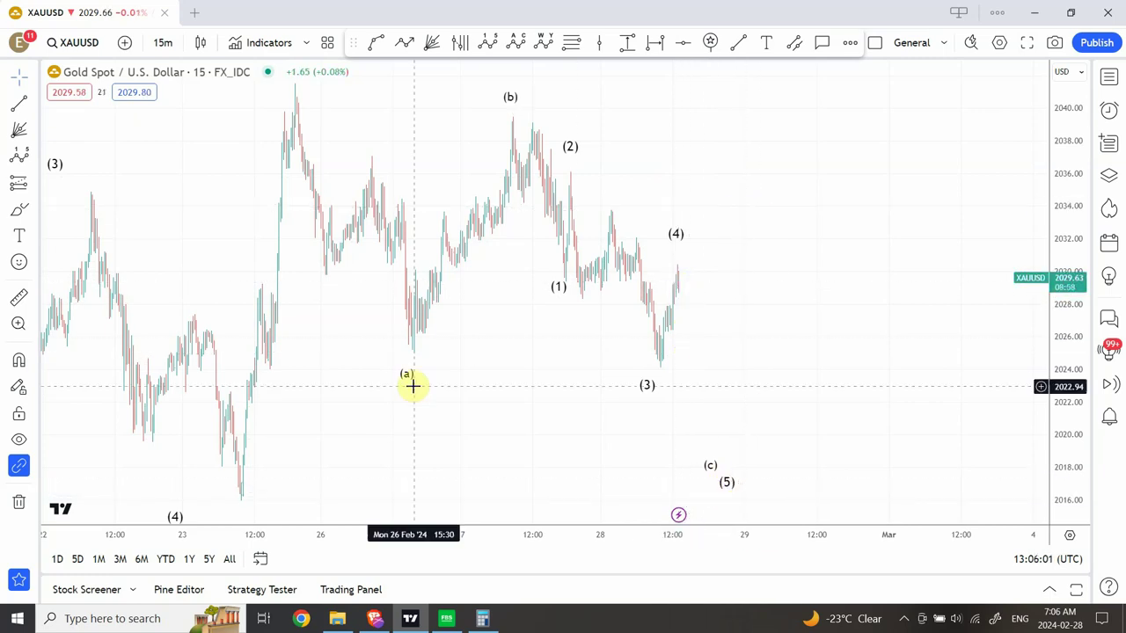
pyautogui.click(163, 44)
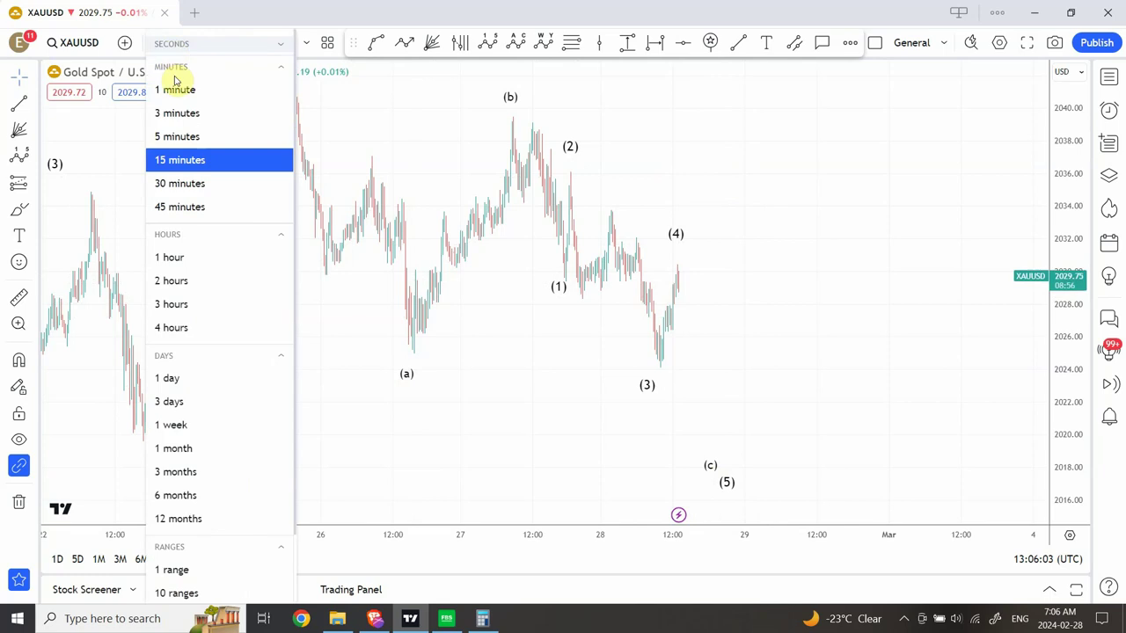
pyautogui.click(170, 257)
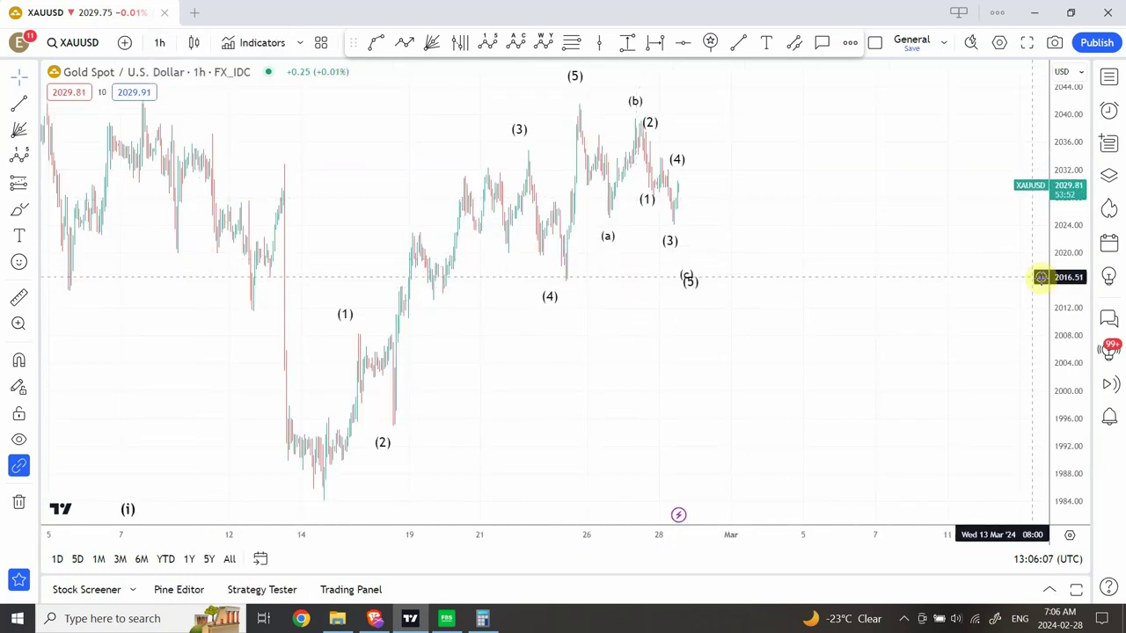
# Step: Compress the price scale and draw a path from the mid-February low via the (5) peak and (c) to about 2055
pyautogui.moveTo(1065, 271); pyautogui.dragTo(1029, 390)
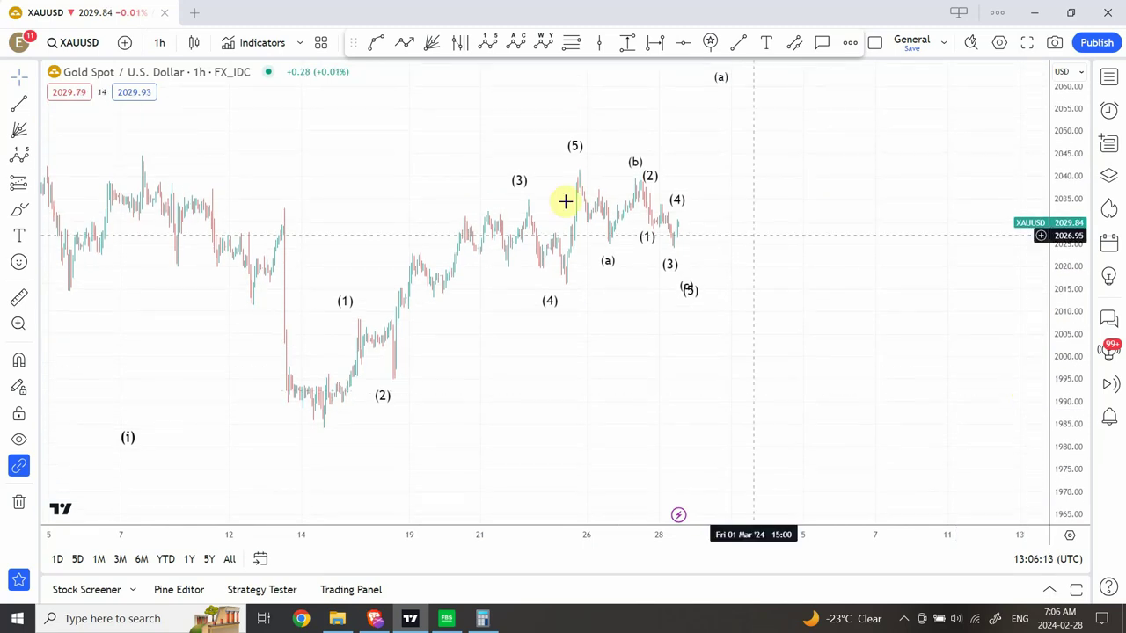
pyautogui.click(402, 46)
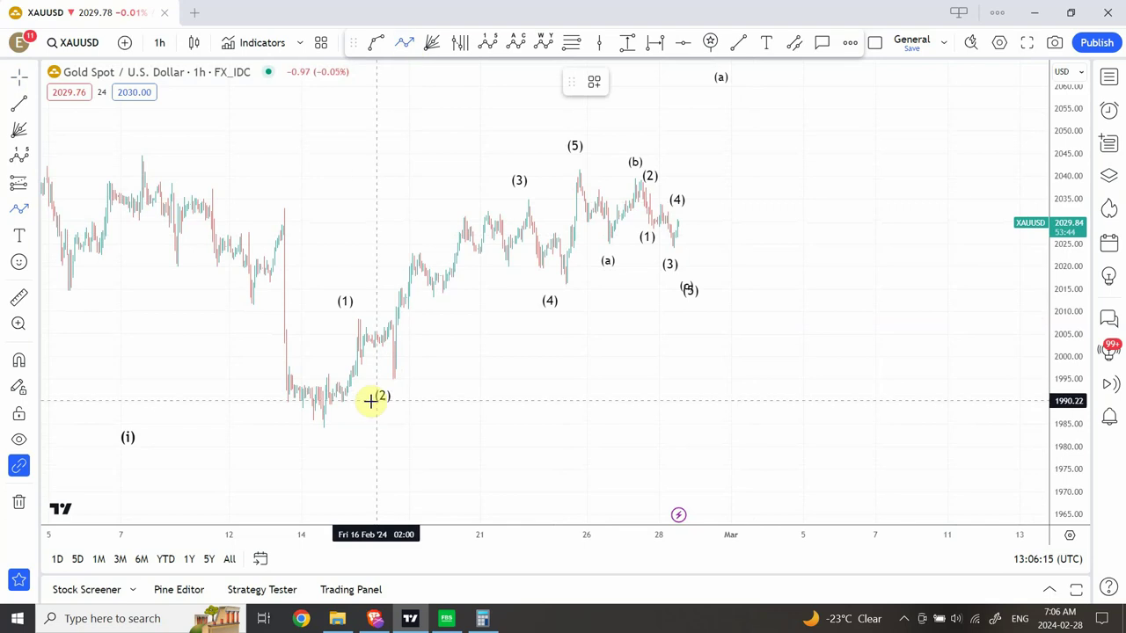
pyautogui.click(325, 428)
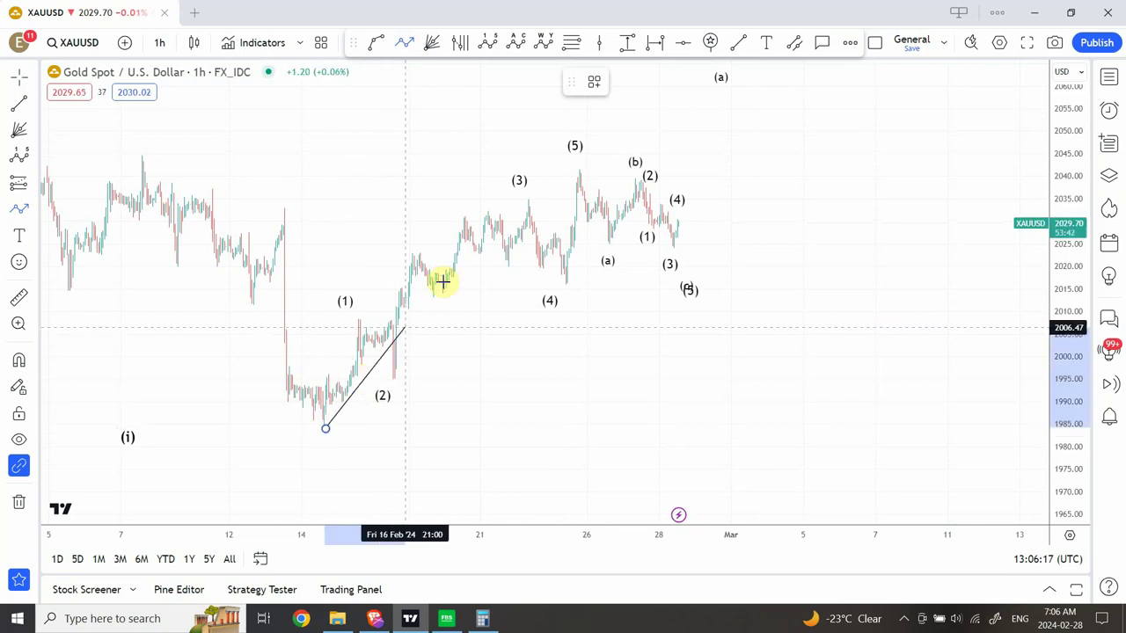
pyautogui.click(572, 170)
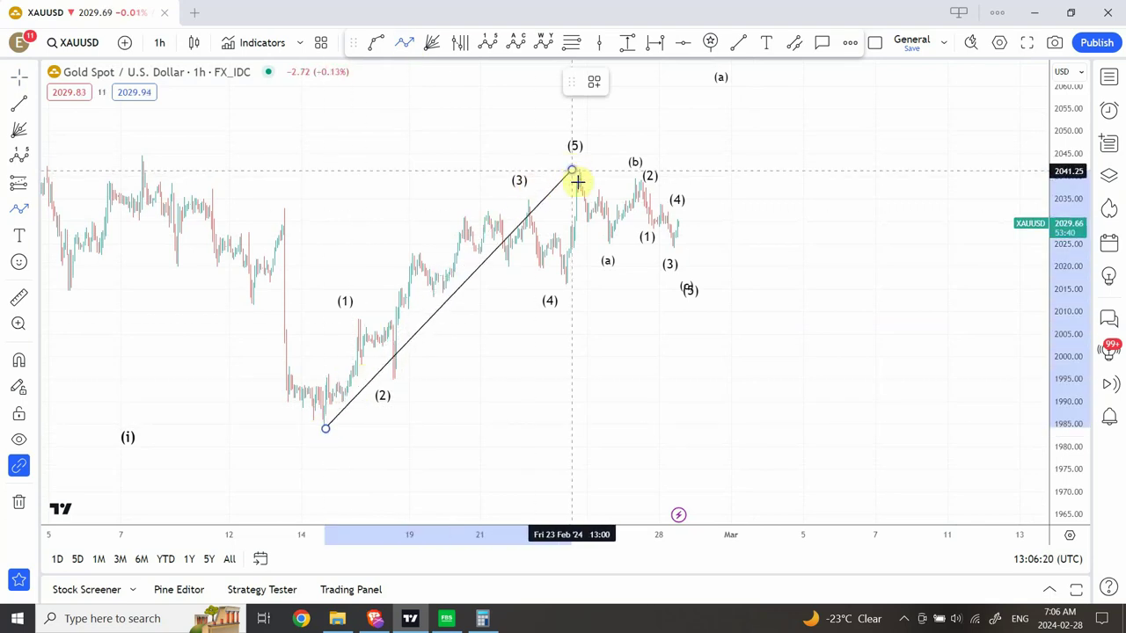
pyautogui.click(691, 267)
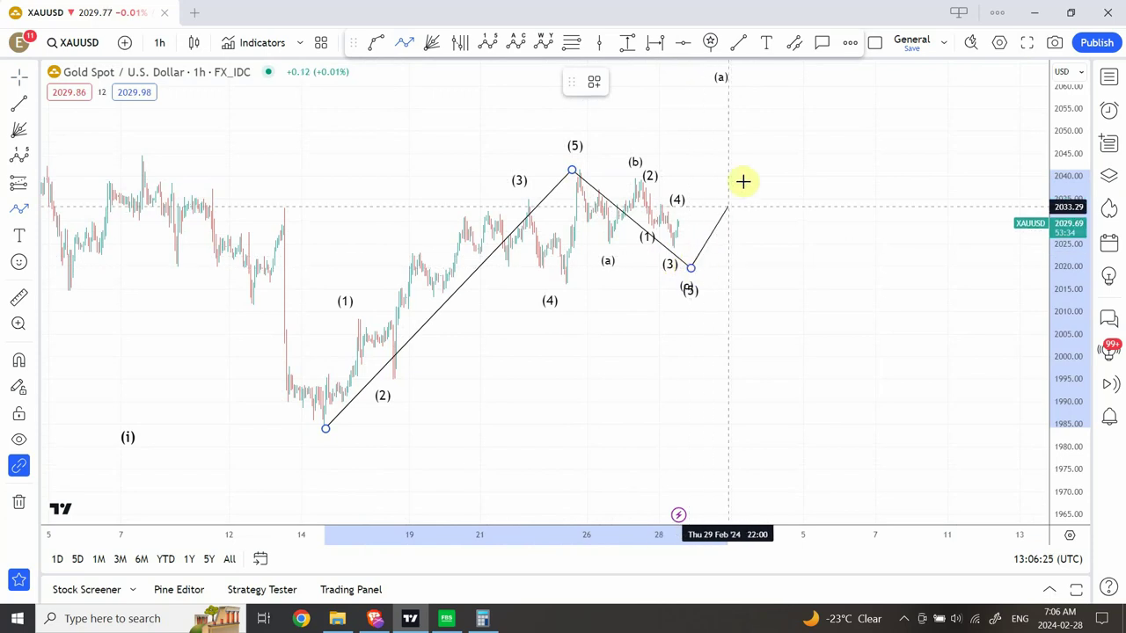
pyautogui.click(755, 108)
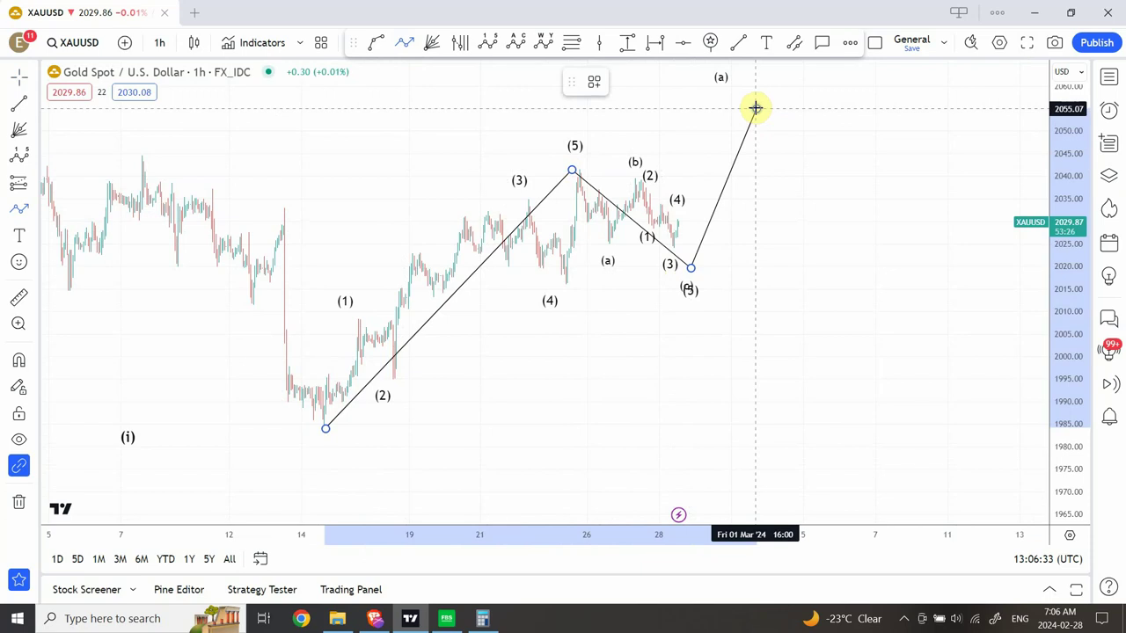
pyautogui.doubleClick(755, 108)
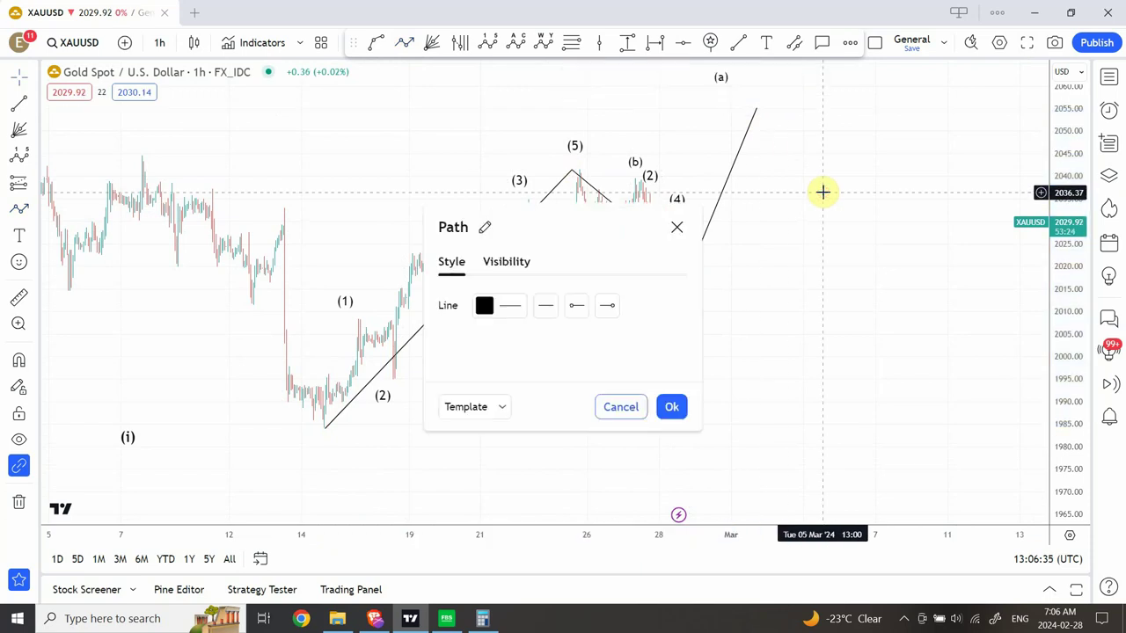
pyautogui.click(670, 405)
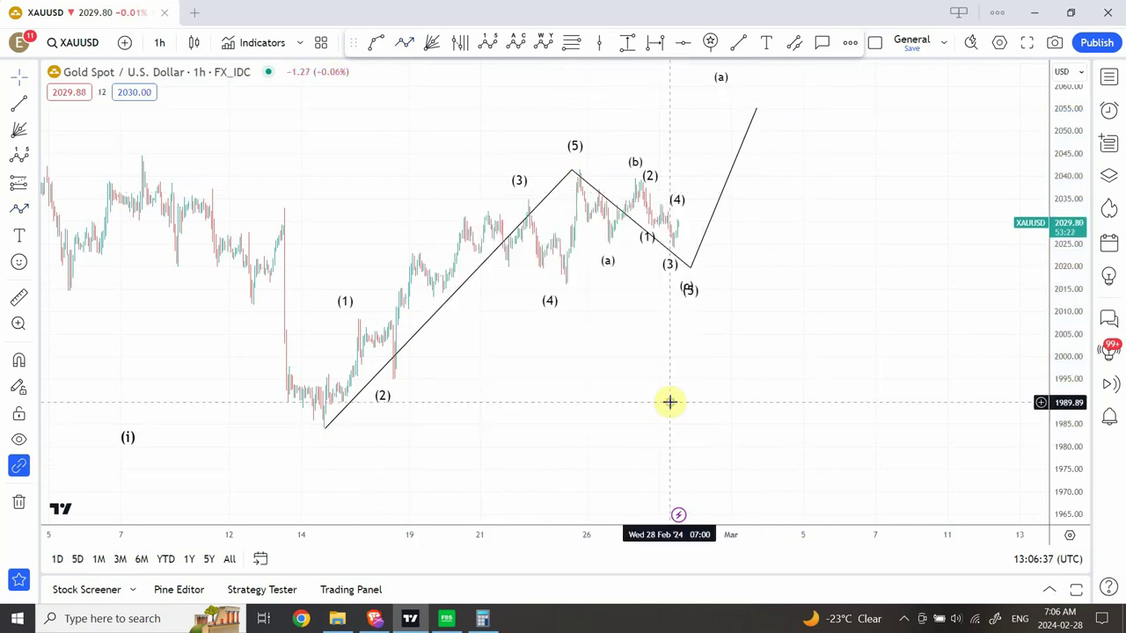